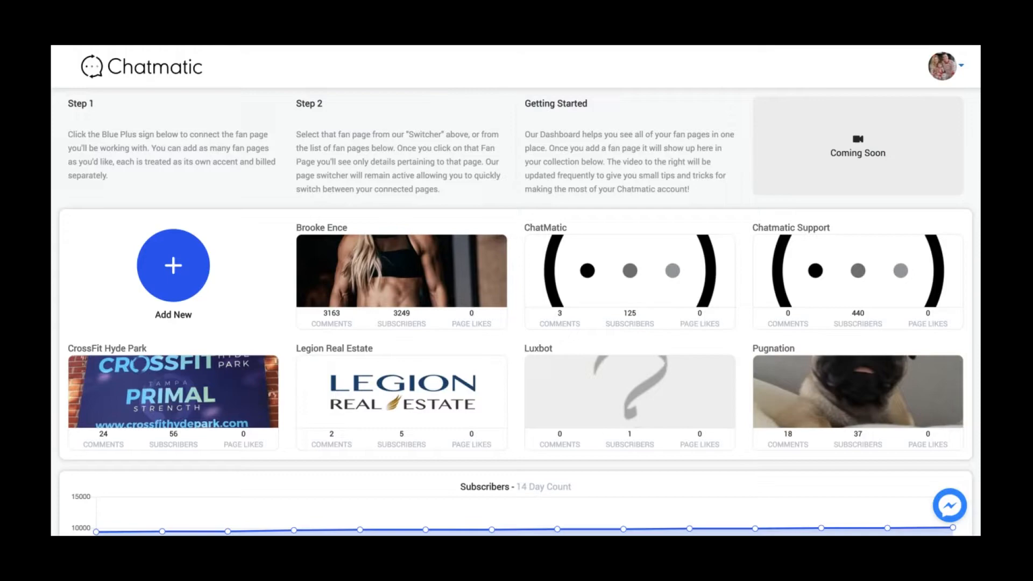
Look through the connected fan pages in the dashboard's collection
{"action": "scroll", "coordinate": [514, 331], "scroll_direction": "down", "scroll_amount": 5}
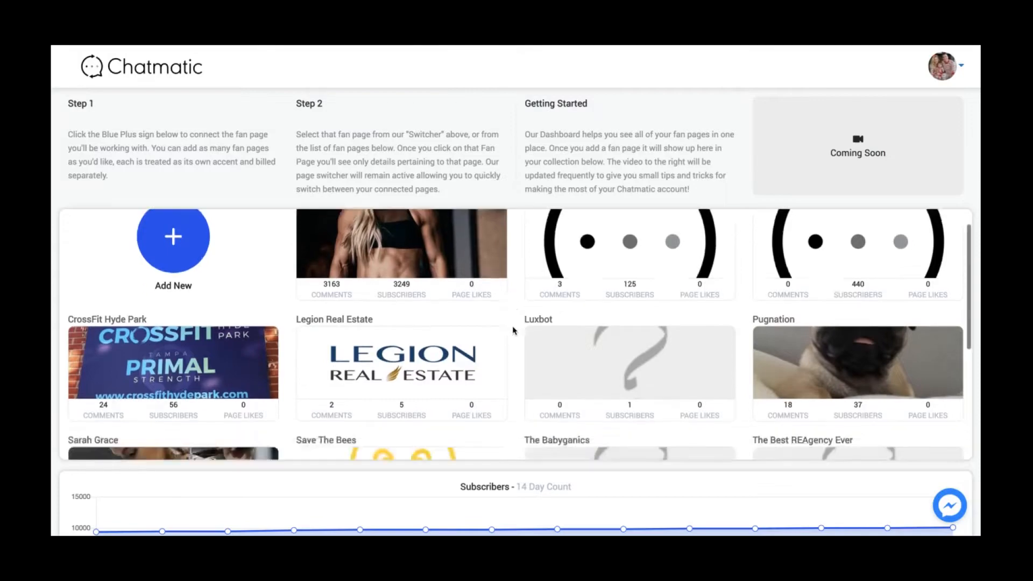
{"action": "scroll", "coordinate": [512, 330], "scroll_direction": "up", "scroll_amount": 5}
{"action": "scroll", "coordinate": [513, 330], "scroll_direction": "down", "scroll_amount": 5}
{"action": "scroll", "coordinate": [515, 333], "scroll_direction": "up", "scroll_amount": 5}
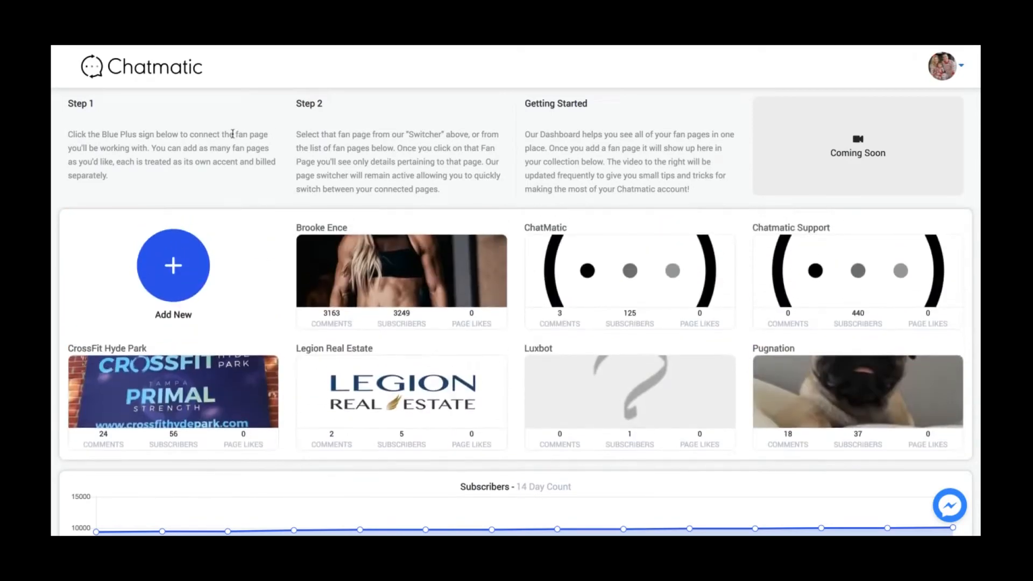
Look through the list of fan pages available to connect, and return to the dashboard
{"action": "left_click", "coordinate": [186, 263]}
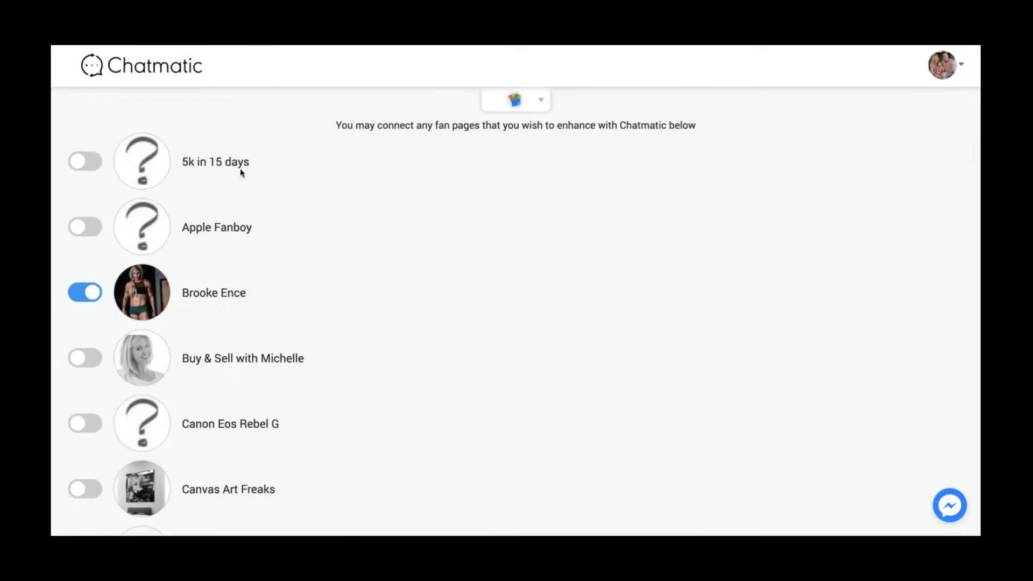
{"action": "scroll", "coordinate": [241, 173], "scroll_direction": "down", "scroll_amount": 8}
{"action": "scroll", "coordinate": [241, 173], "scroll_direction": "down", "scroll_amount": 5}
{"action": "scroll", "coordinate": [242, 193], "scroll_direction": "up", "scroll_amount": 10}
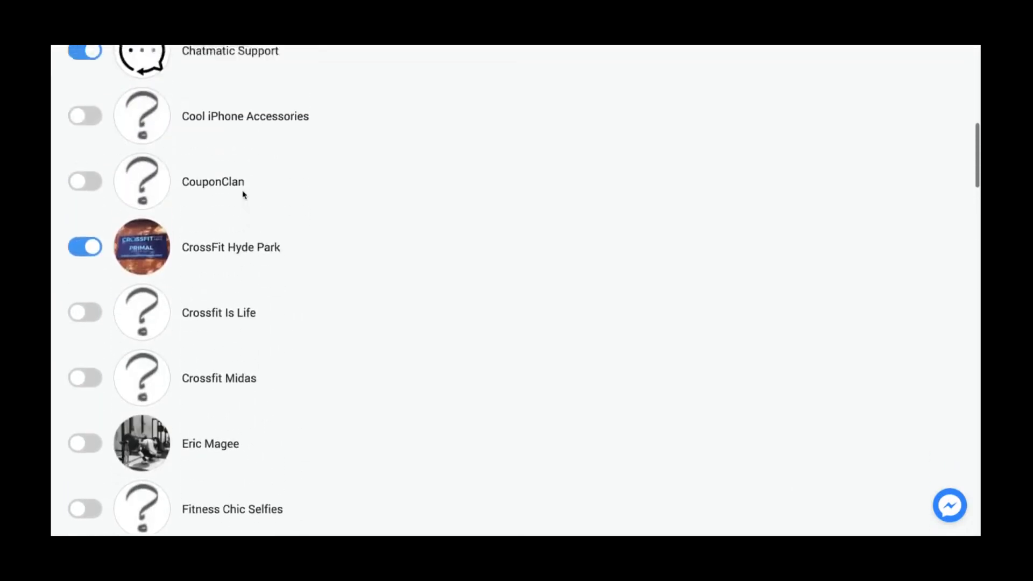
{"action": "scroll", "coordinate": [242, 195], "scroll_direction": "down", "scroll_amount": 1}
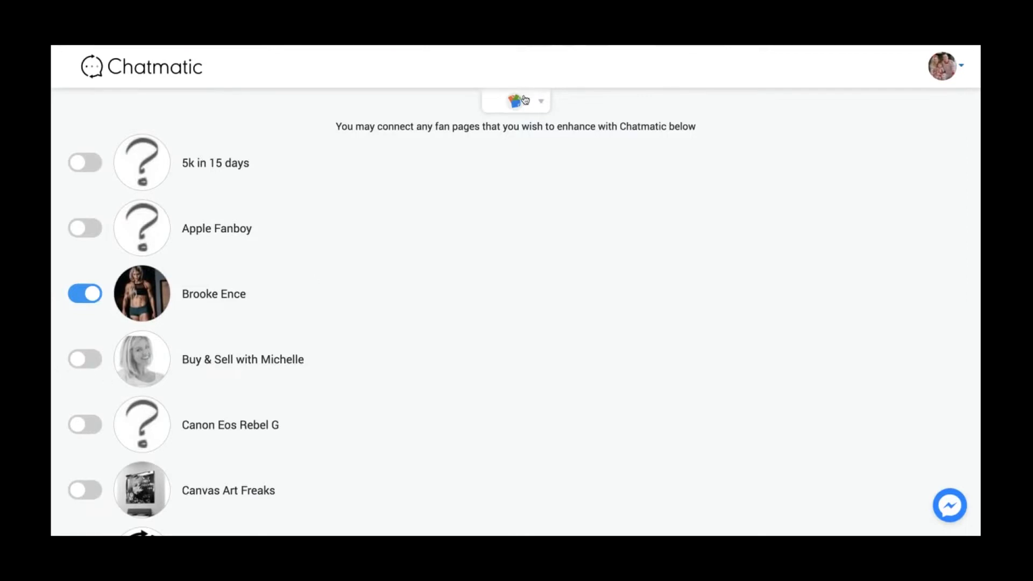
{"action": "left_click", "coordinate": [178, 75]}
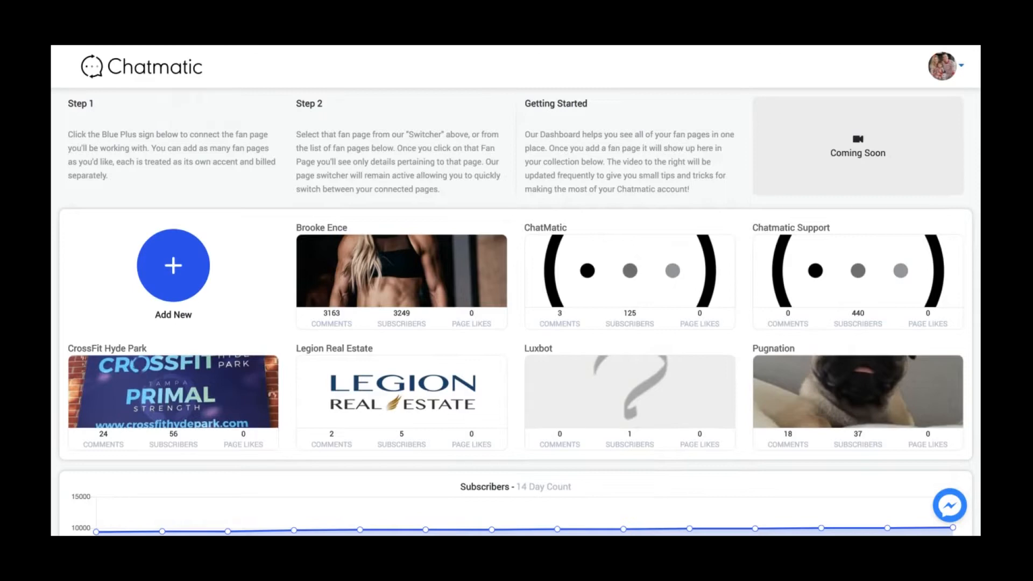
Open the account's licensing page and review the fan page licenses down to CrossFit Hyde Park
{"action": "left_click", "coordinate": [945, 65]}
{"action": "left_click", "coordinate": [914, 118]}
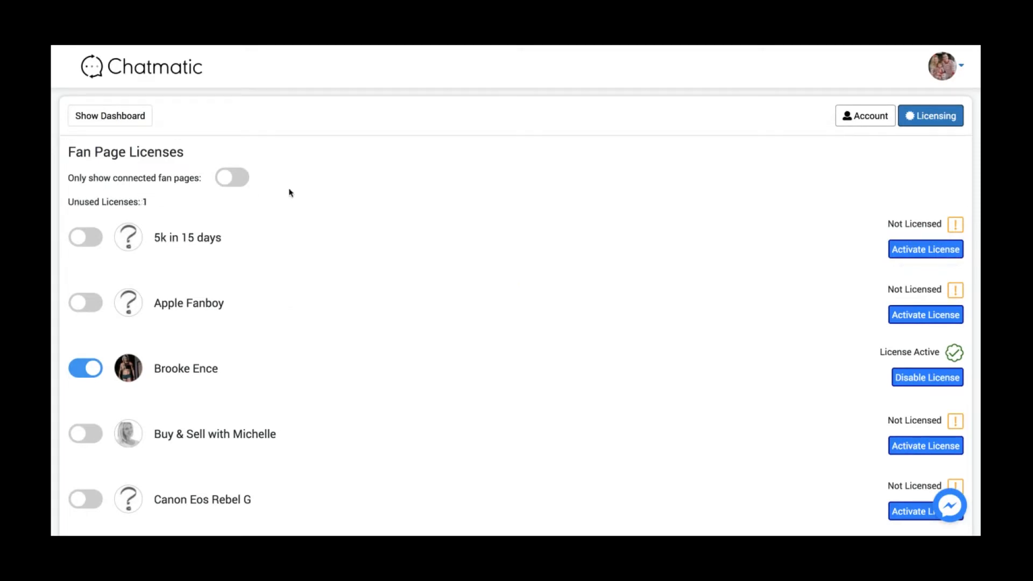
{"action": "scroll", "coordinate": [290, 194], "scroll_direction": "down", "scroll_amount": 5}
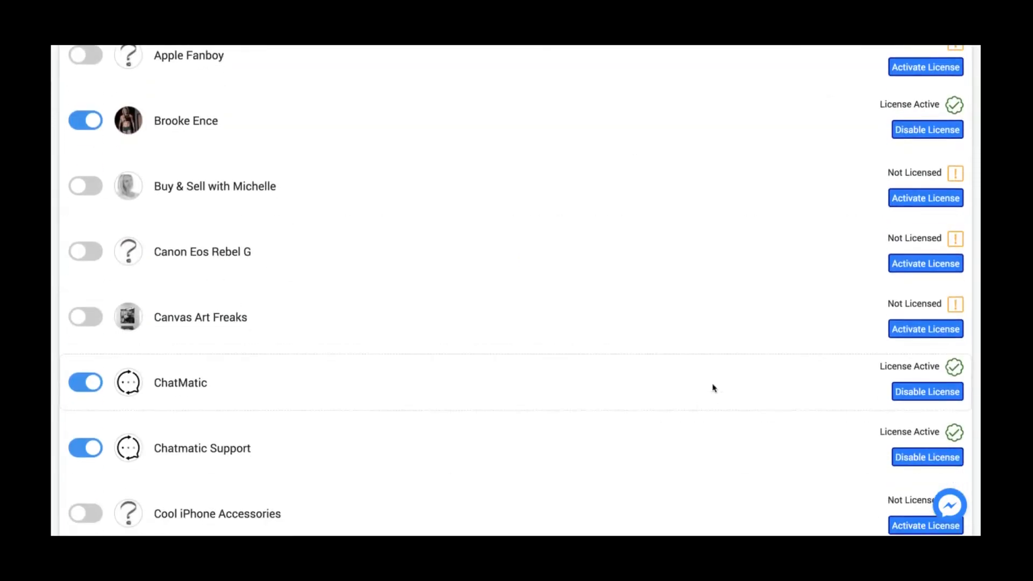
{"action": "scroll", "coordinate": [712, 388], "scroll_direction": "down", "scroll_amount": 6}
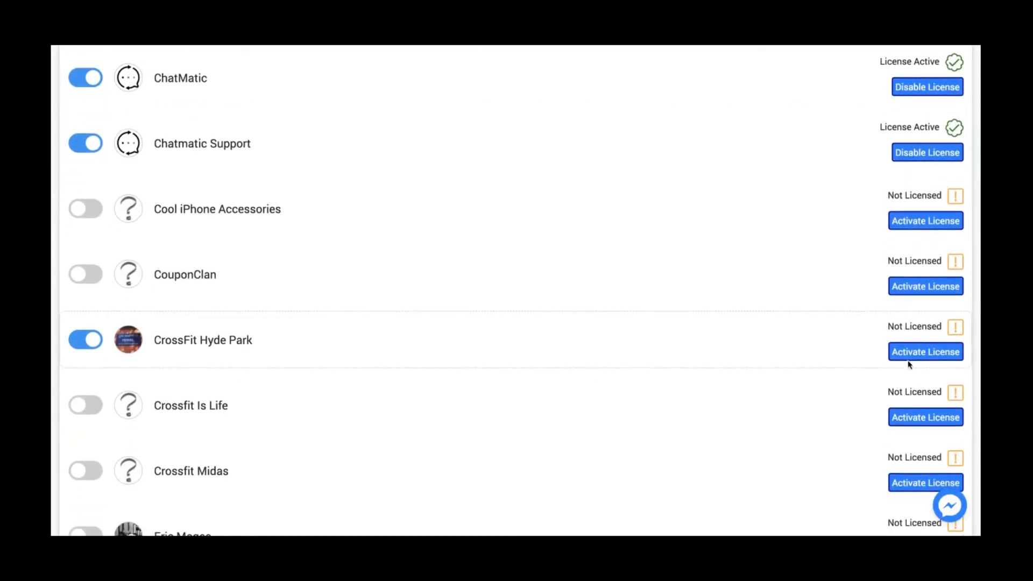
Start a license activation for CrossFit Hyde Park and choose to buy another package to view the plans
{"action": "left_click", "coordinate": [915, 351]}
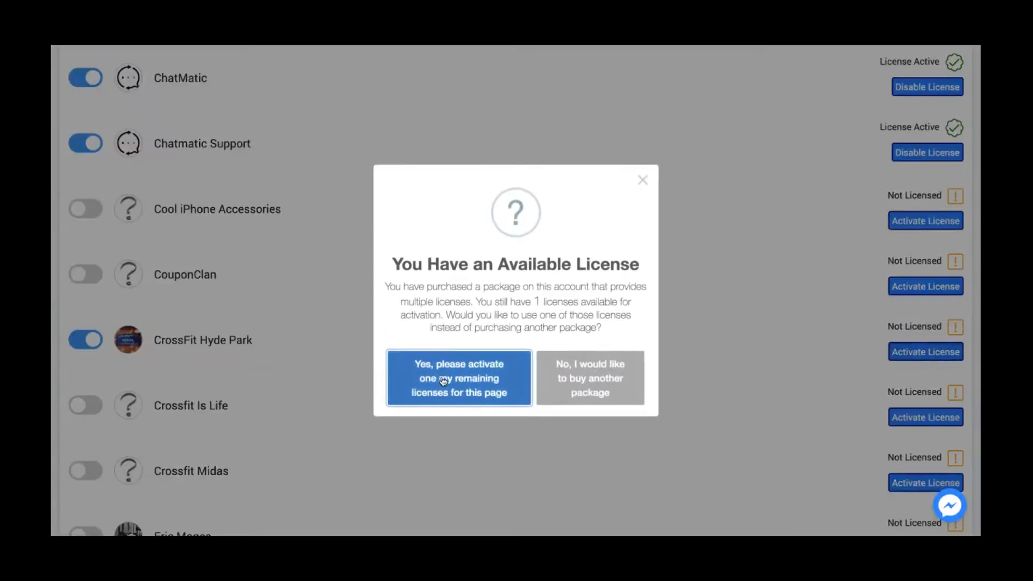
{"action": "left_click", "coordinate": [596, 385]}
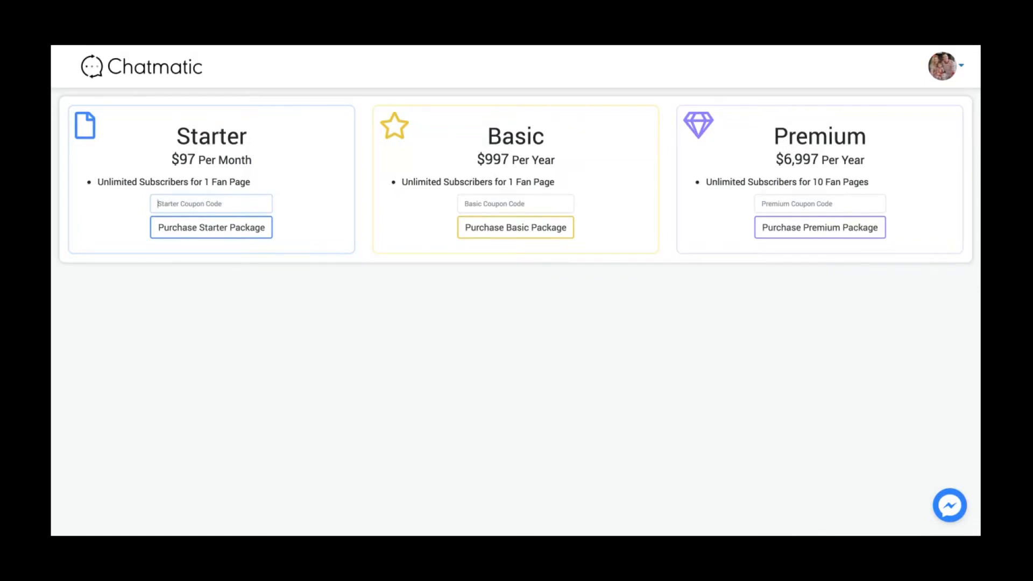
Return to the dashboard and open the fan page whose picture shows a man in sunglasses
{"action": "left_click", "coordinate": [151, 66]}
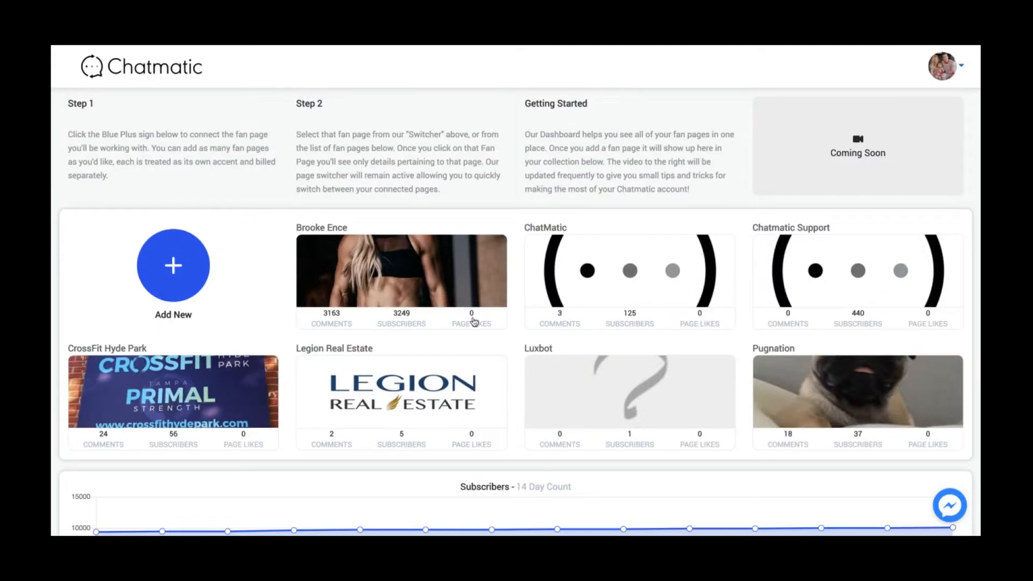
{"action": "scroll", "coordinate": [511, 317], "scroll_direction": "down", "scroll_amount": 1}
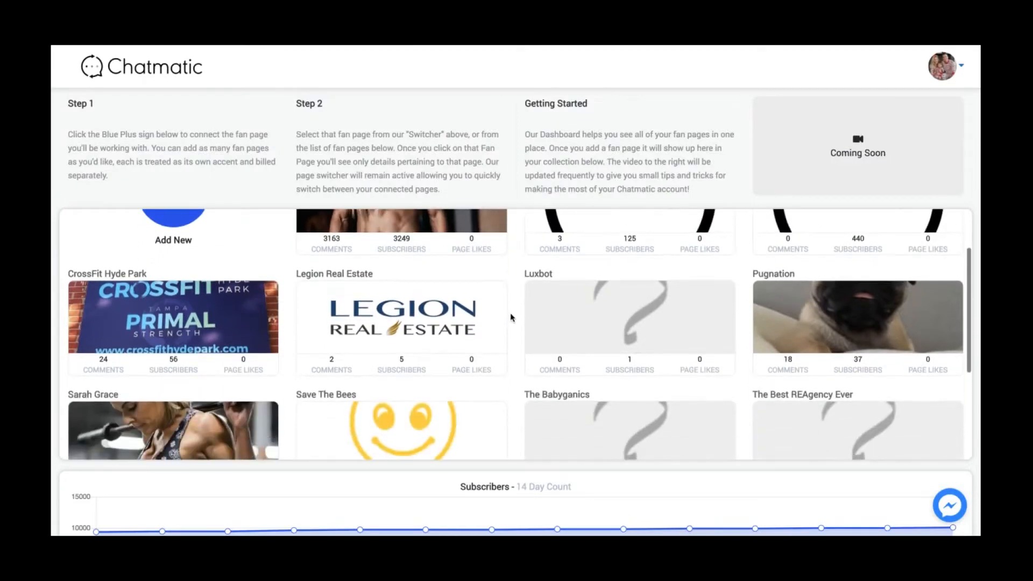
{"action": "scroll", "coordinate": [511, 317], "scroll_direction": "down", "scroll_amount": 2}
{"action": "scroll", "coordinate": [515, 333], "scroll_direction": "down", "scroll_amount": 1}
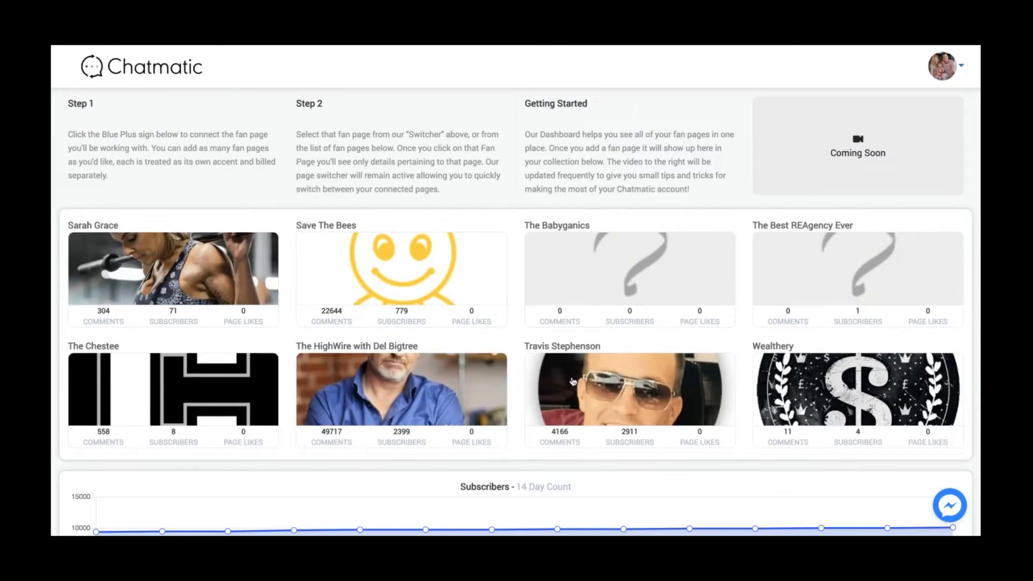
{"action": "left_click", "coordinate": [678, 406]}
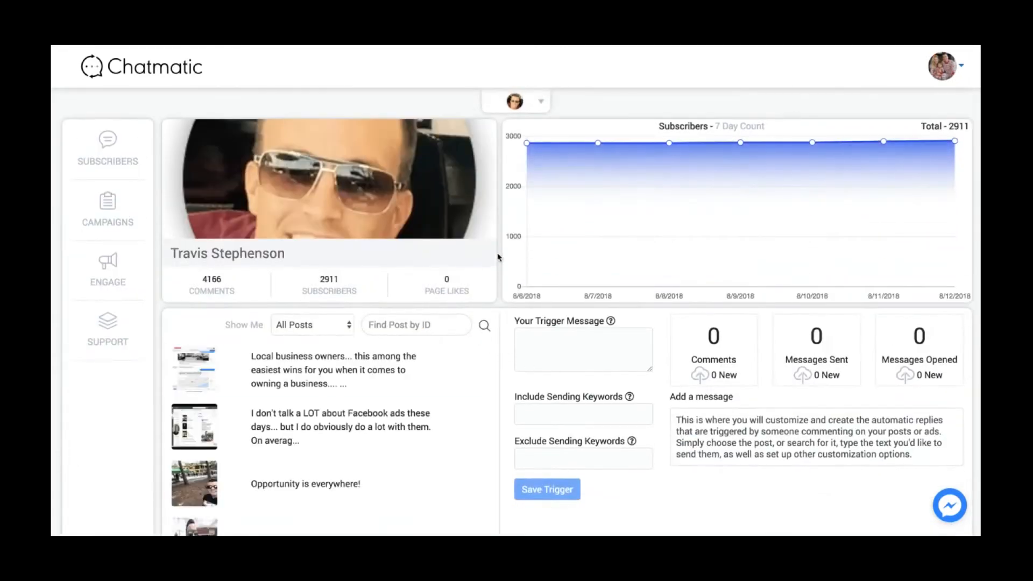
Show the trigger details of the fan page's "Opportunity is everywhere!" post
{"action": "scroll", "coordinate": [497, 257], "scroll_direction": "down", "scroll_amount": 1}
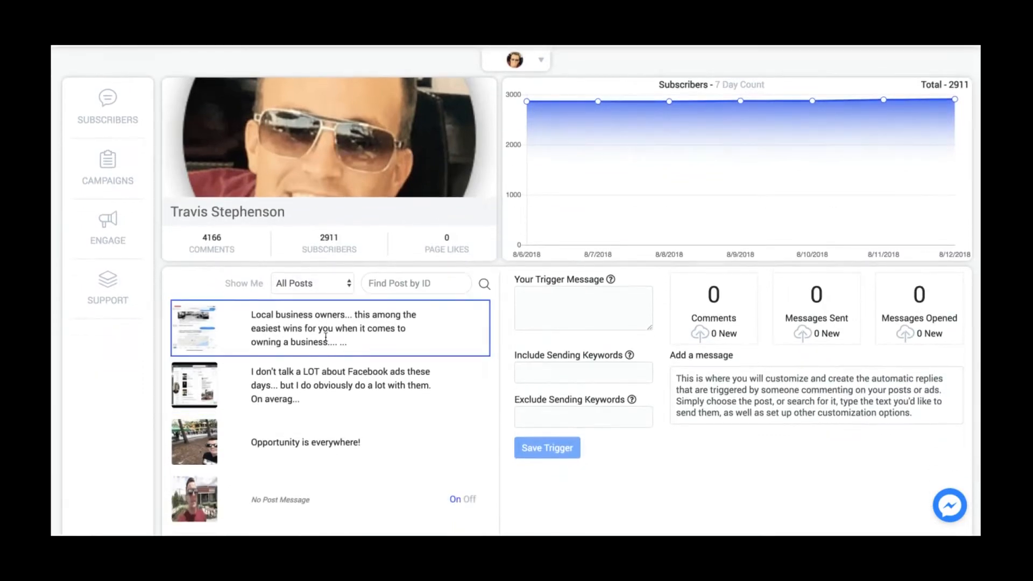
{"action": "scroll", "coordinate": [322, 387], "scroll_direction": "down", "scroll_amount": 1}
{"action": "left_click", "coordinate": [323, 389]}
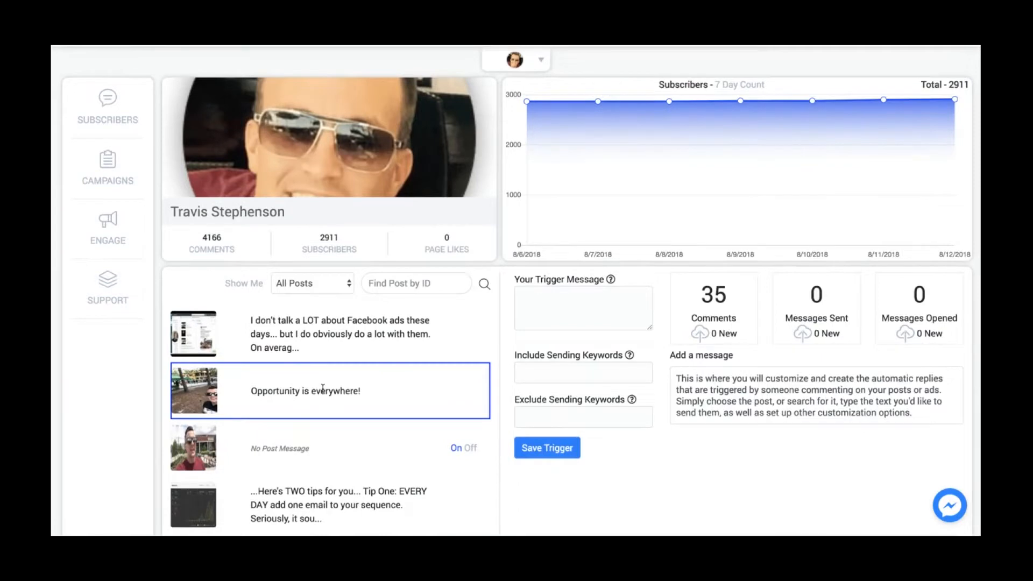
Show the trigger of the "This can be the new paradigm" post and enlarge its message box to read the full text
{"action": "scroll", "coordinate": [323, 388], "scroll_direction": "up", "scroll_amount": 1}
{"action": "scroll", "coordinate": [323, 388], "scroll_direction": "down", "scroll_amount": 5}
{"action": "scroll", "coordinate": [328, 416], "scroll_direction": "down", "scroll_amount": 4}
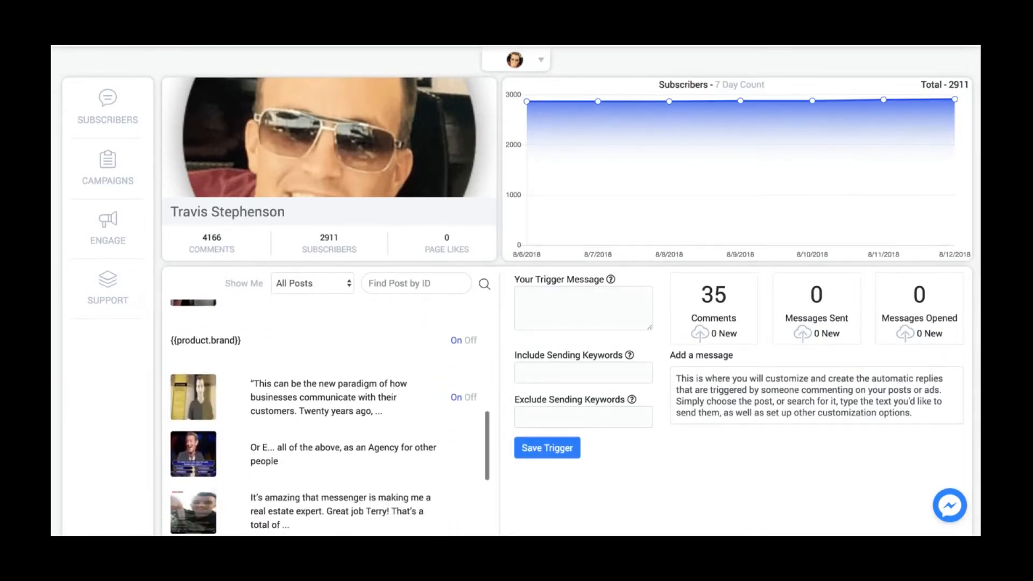
{"action": "left_click", "coordinate": [335, 392]}
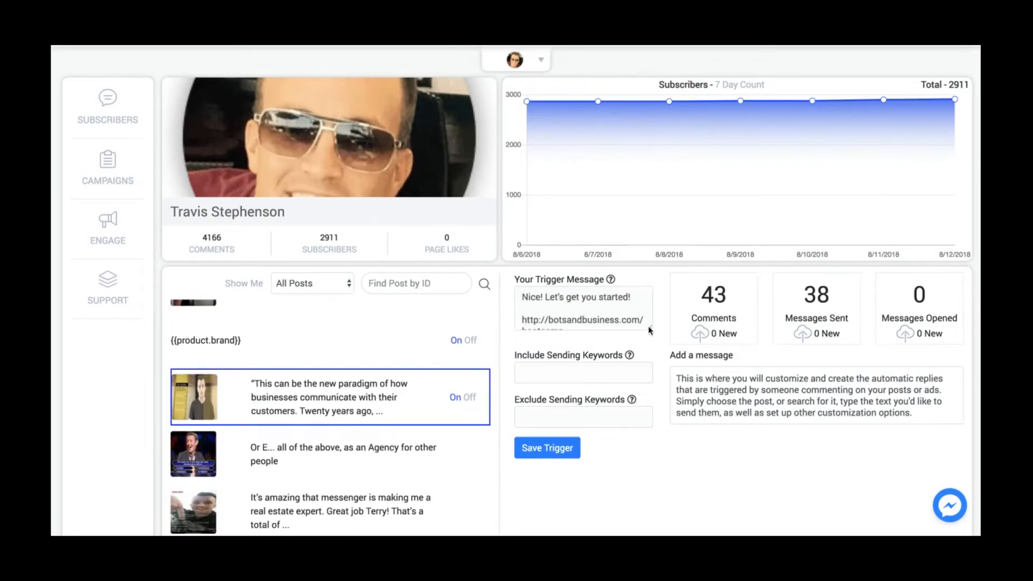
{"action": "left_click_drag", "start_coordinate": [648, 327], "coordinate": [649, 414]}
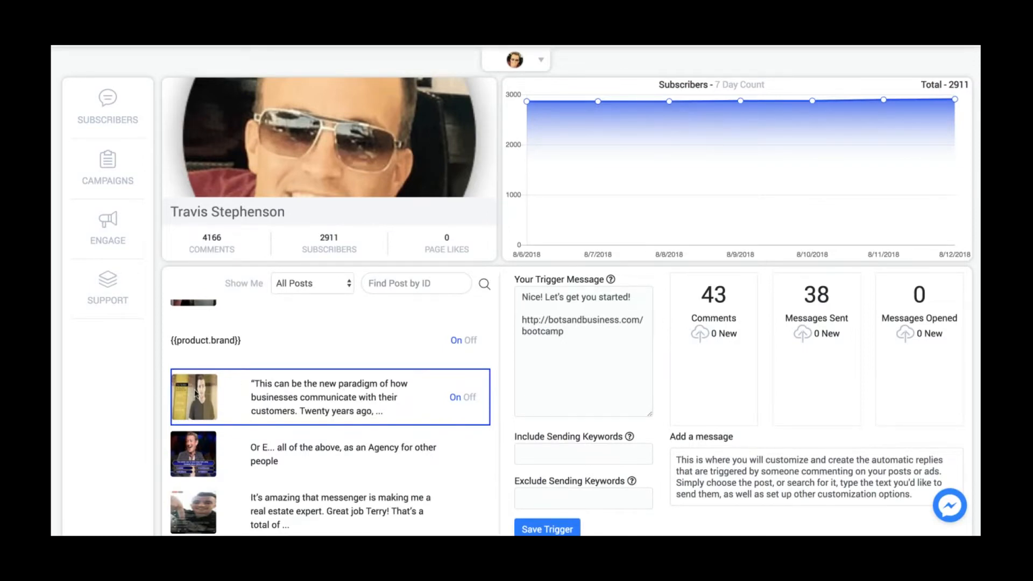
Examine the selected post's comment count against its number of messages sent
{"action": "left_click_drag", "start_coordinate": [805, 294], "coordinate": [843, 298]}
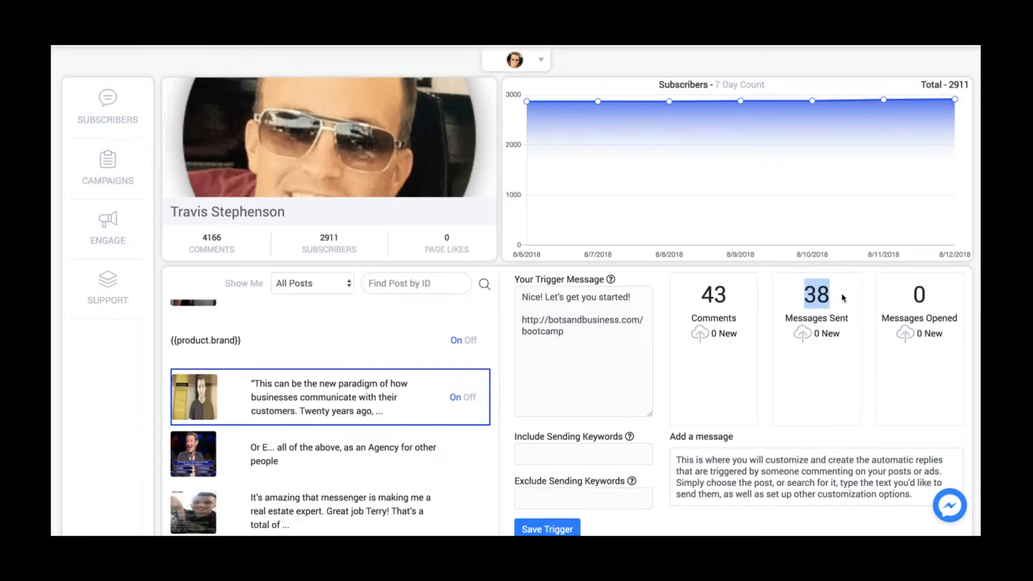
{"action": "left_click", "coordinate": [843, 297]}
{"action": "left_click_drag", "start_coordinate": [699, 294], "coordinate": [729, 296]}
{"action": "left_click_drag", "start_coordinate": [806, 295], "coordinate": [823, 297]}
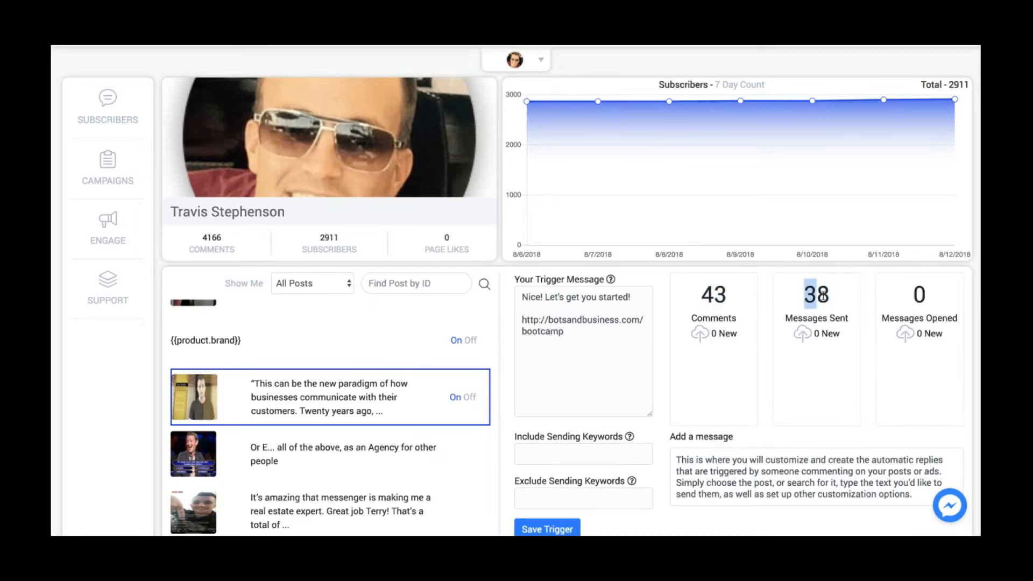
{"action": "left_click", "coordinate": [834, 299]}
Switch to The HighWire fan page and show the trigger of its "EINSTEIN WRONG? SCIENCE IS IN A PANIC" post without a thumbnail
{"action": "left_click", "coordinate": [514, 59]}
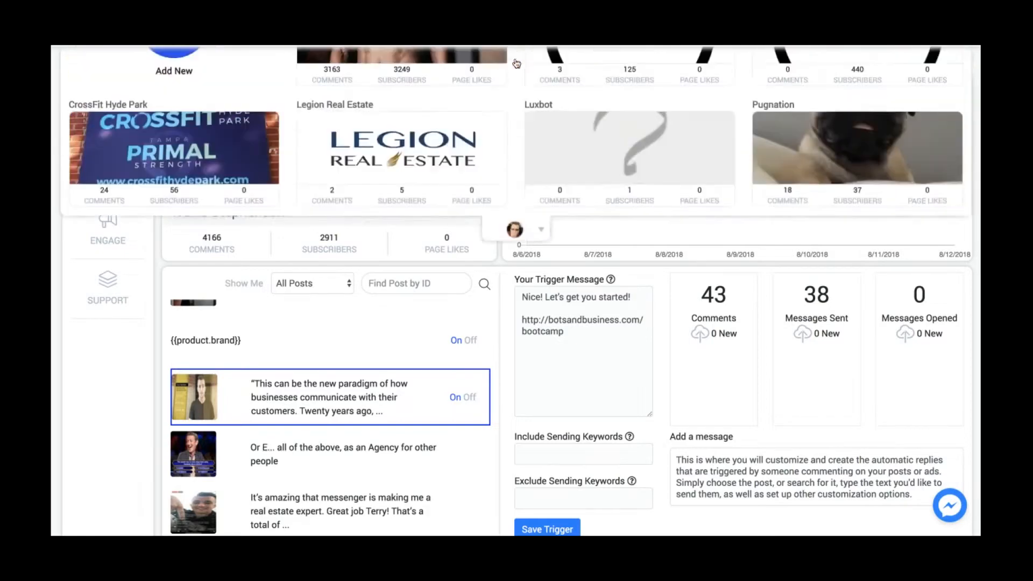
{"action": "scroll", "coordinate": [487, 245], "scroll_direction": "down", "scroll_amount": 5}
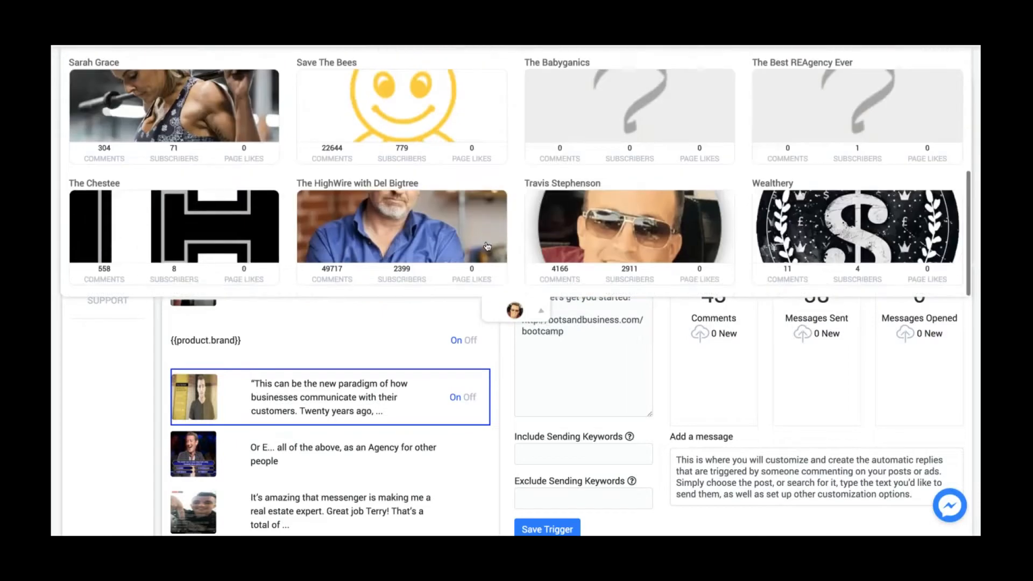
{"action": "left_click", "coordinate": [448, 227]}
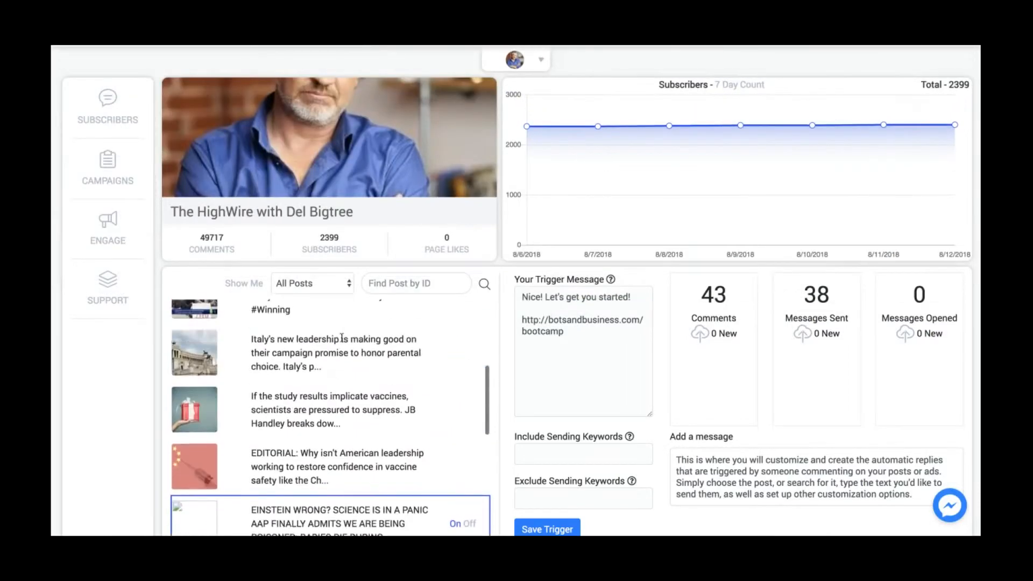
{"action": "left_click", "coordinate": [330, 372]}
{"action": "left_click", "coordinate": [343, 447]}
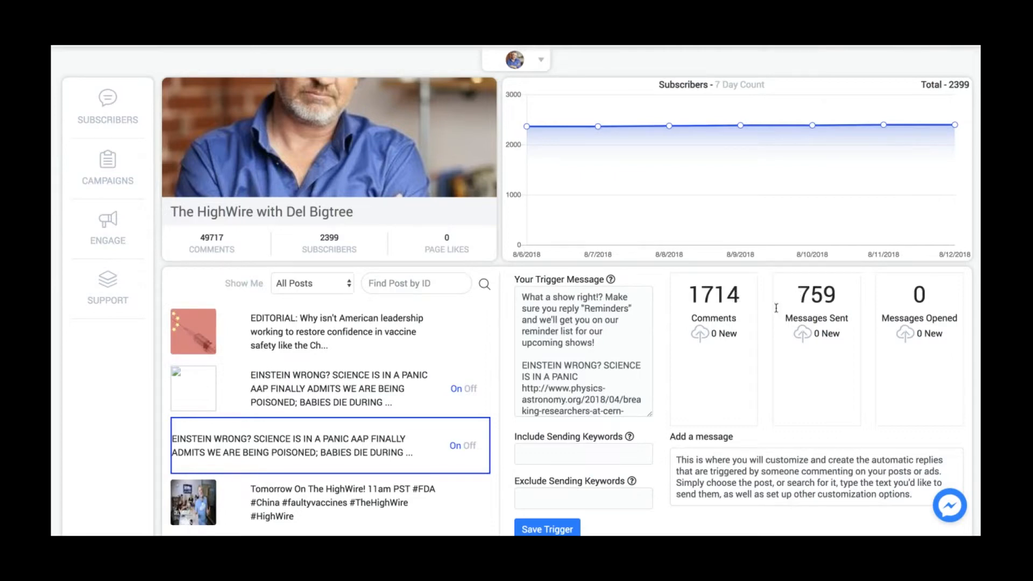
Show the trigger message and statistics of the "Censorship- is The HighWire next???" post
{"action": "scroll", "coordinate": [490, 354], "scroll_direction": "up", "scroll_amount": 1}
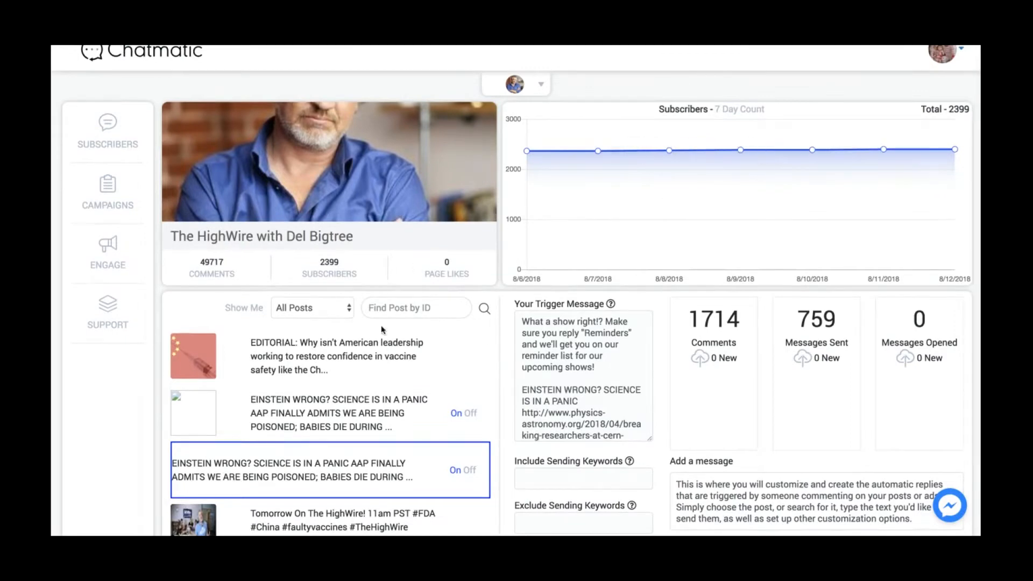
{"action": "scroll", "coordinate": [424, 377], "scroll_direction": "up", "scroll_amount": 8}
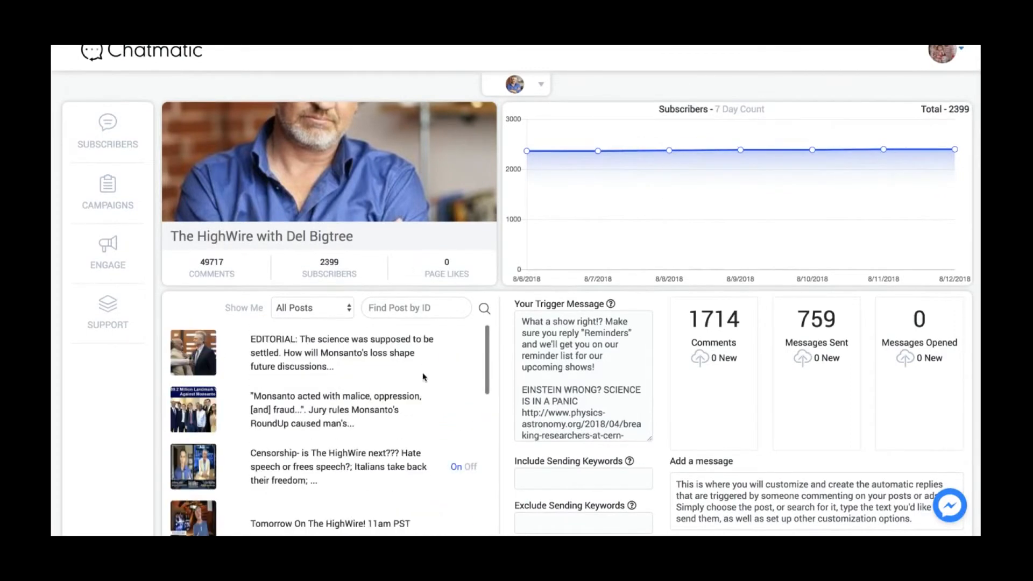
{"action": "left_click", "coordinate": [350, 481]}
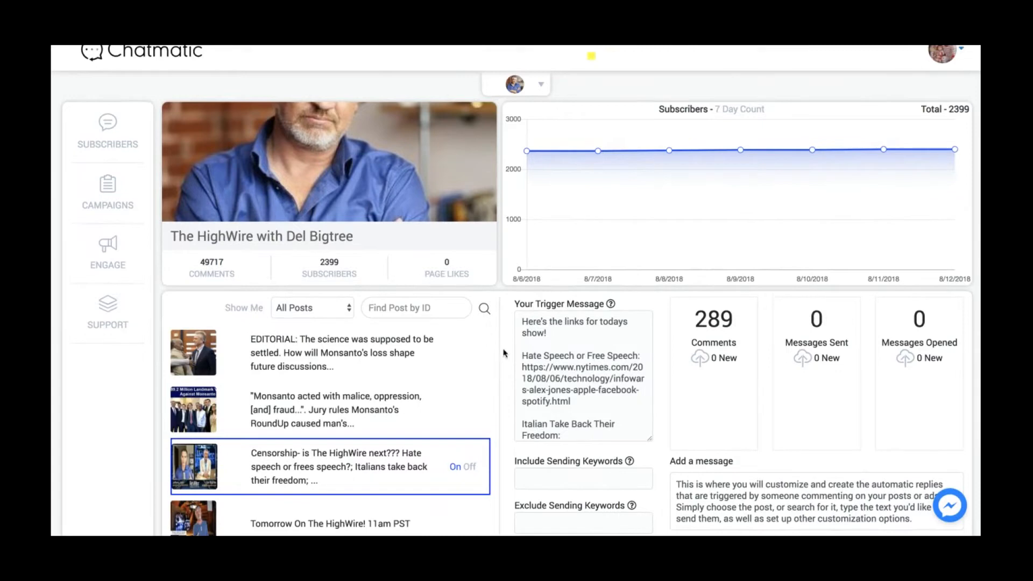
Review the triggers of the "WHAT IS REALLY GOING ON?!" post without a thumbnail and the "The Battle Between Homeopathy and Big Pharma" post
{"action": "scroll", "coordinate": [409, 377], "scroll_direction": "down", "scroll_amount": 6}
{"action": "scroll", "coordinate": [393, 307], "scroll_direction": "down", "scroll_amount": 6}
{"action": "left_click", "coordinate": [390, 305]}
{"action": "scroll", "coordinate": [390, 306], "scroll_direction": "up", "scroll_amount": 3}
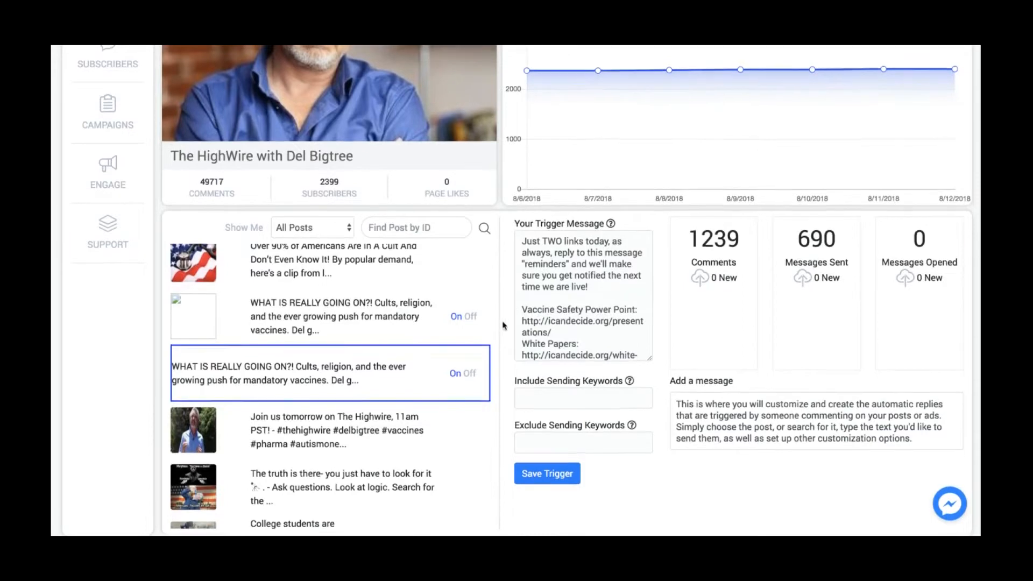
{"action": "scroll", "coordinate": [403, 315], "scroll_direction": "down", "scroll_amount": 3}
{"action": "left_click", "coordinate": [350, 487]}
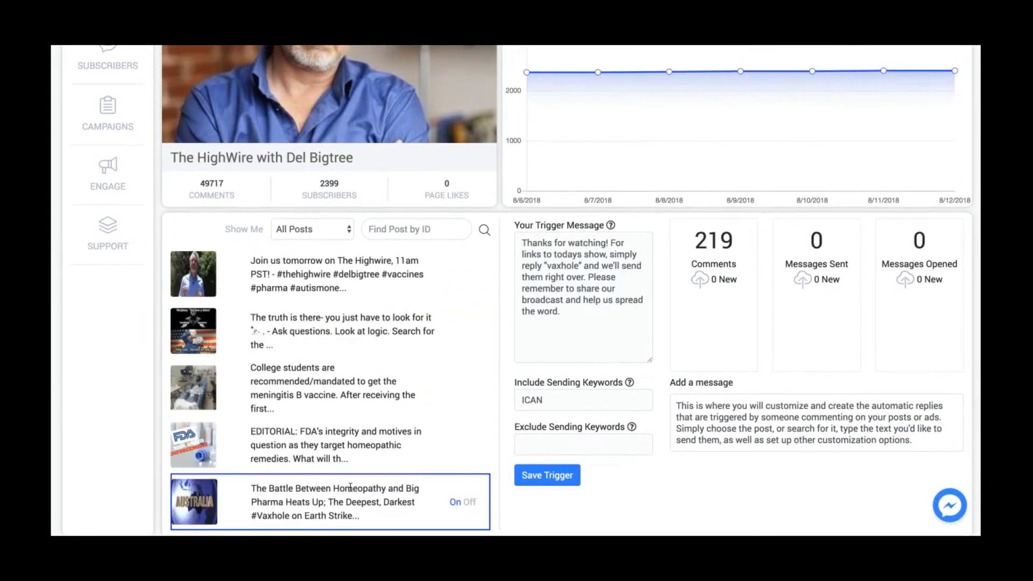
Switch back to the fan page whose picture shows a man in sunglasses
{"action": "scroll", "coordinate": [351, 487], "scroll_direction": "down", "scroll_amount": 5}
{"action": "scroll", "coordinate": [542, 104], "scroll_direction": "up", "scroll_amount": 2}
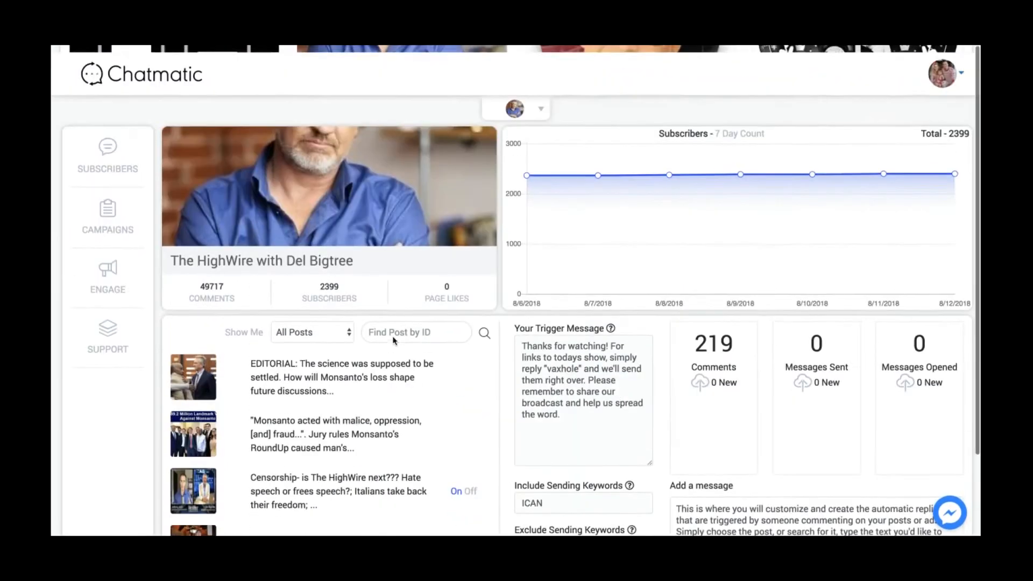
{"action": "left_click", "coordinate": [542, 104]}
{"action": "left_click", "coordinate": [615, 299]}
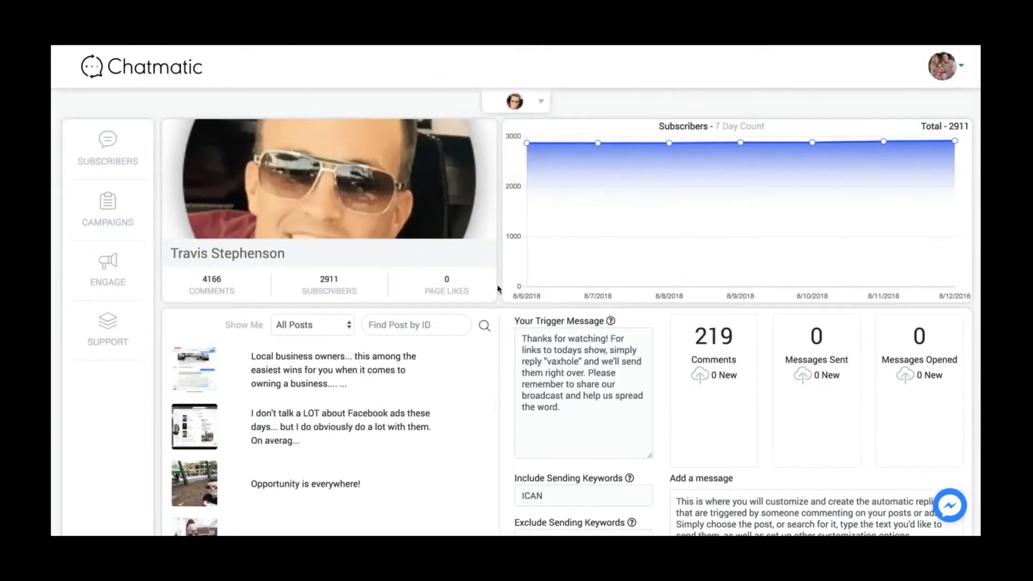
Select the "Local business owners..." post and open the fan page's engagements list
{"action": "left_click", "coordinate": [330, 395]}
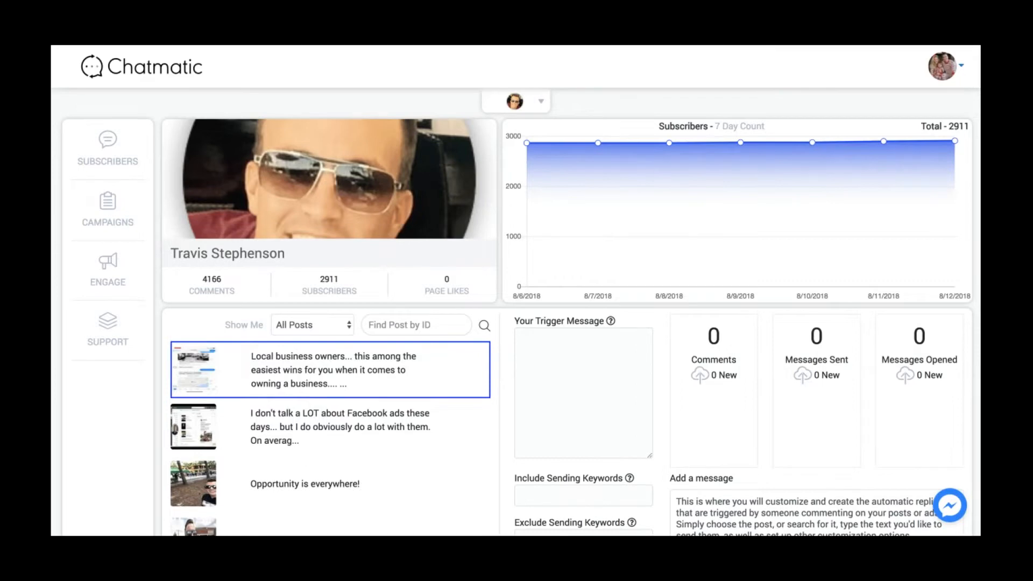
{"action": "left_click", "coordinate": [120, 275]}
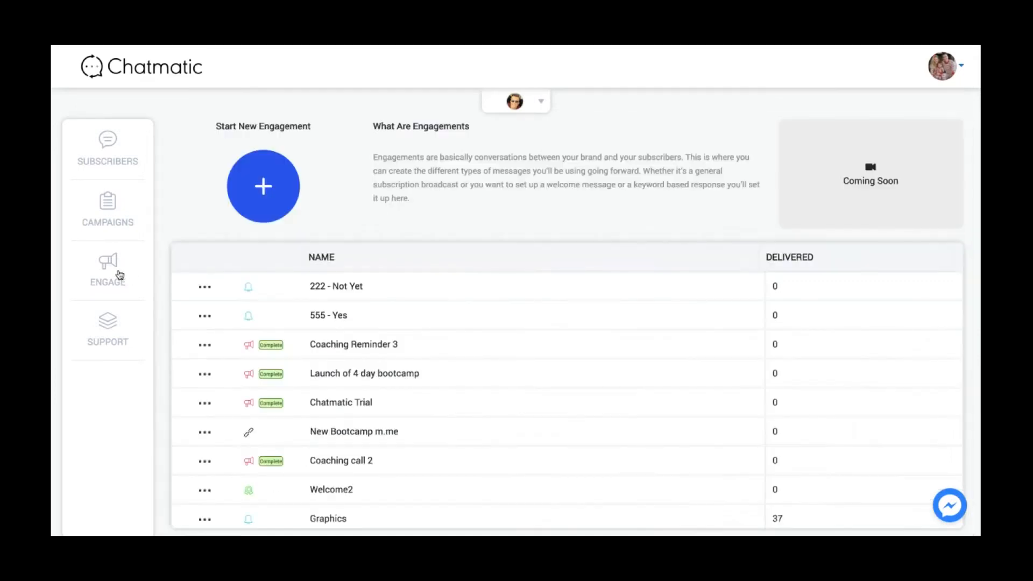
Start a new Welcome Message engagement named "Demo Welcome" and open its message builder
{"action": "left_click", "coordinate": [263, 194]}
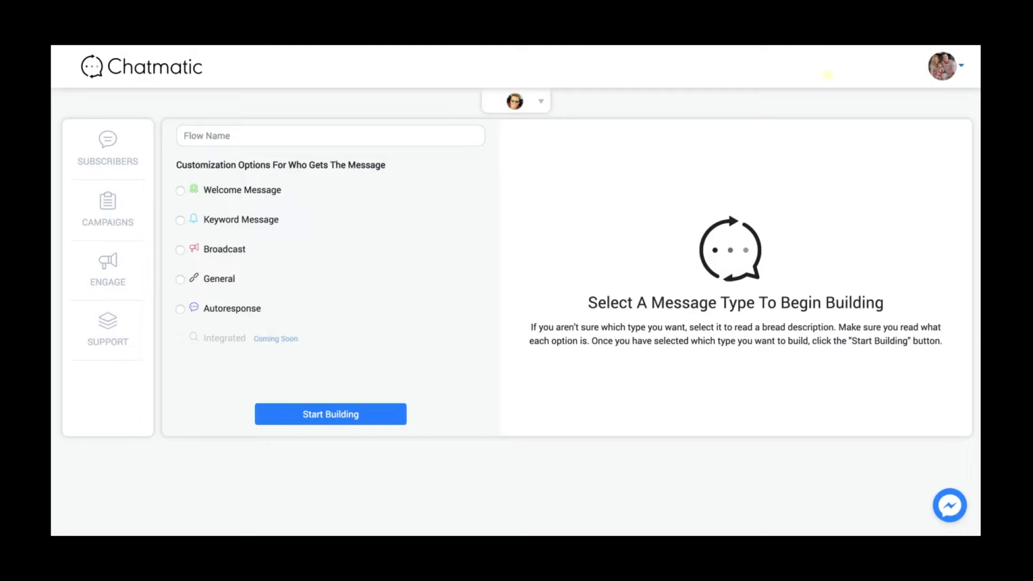
{"action": "left_click", "coordinate": [181, 190]}
{"action": "left_click", "coordinate": [223, 138]}
{"action": "type", "text": "Demo Welcome"}
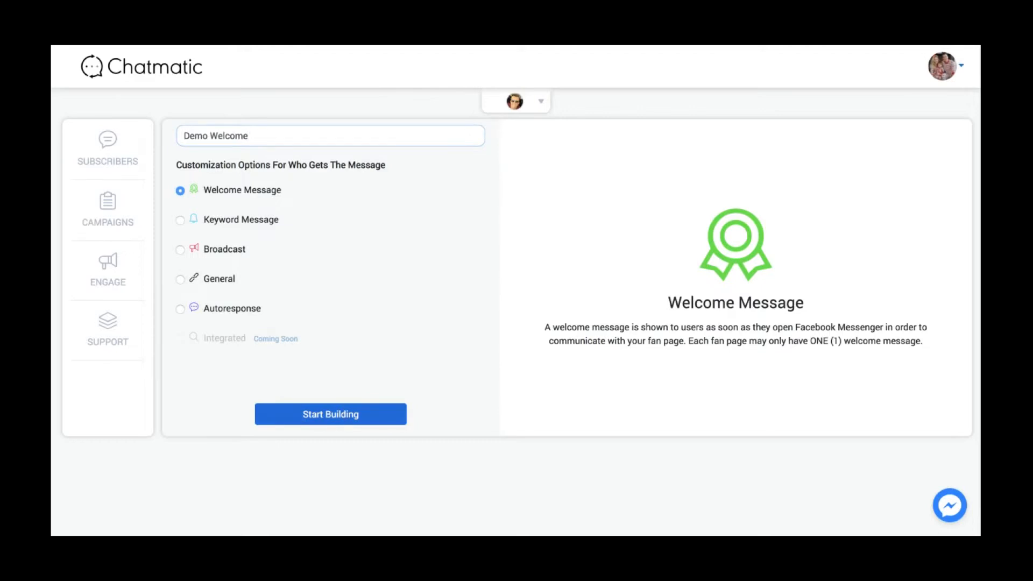
{"action": "left_click", "coordinate": [358, 415]}
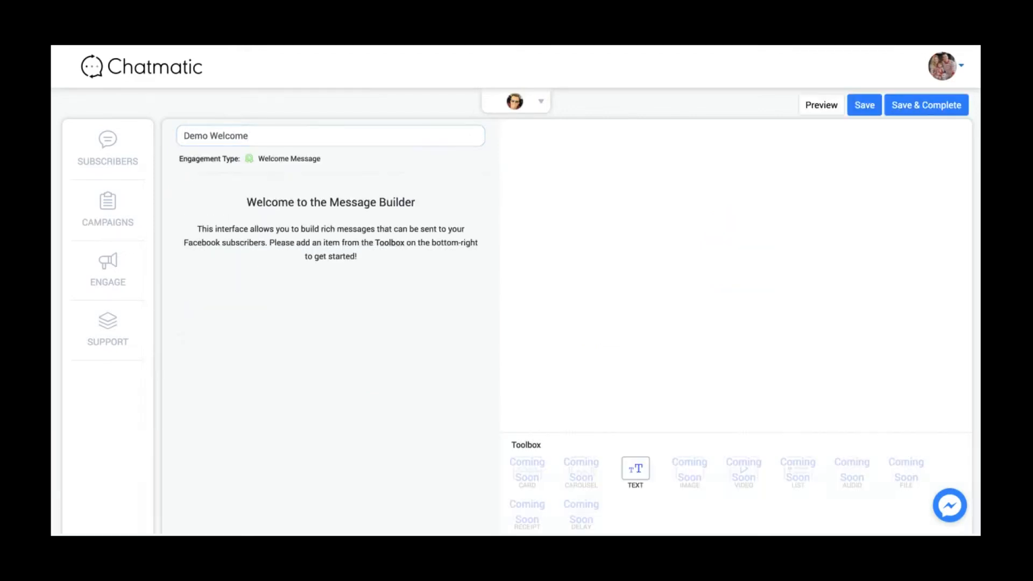
Add a text message reading "Hey thanks for stopping by!" to the welcome flow
{"action": "left_click", "coordinate": [636, 474]}
{"action": "left_click", "coordinate": [598, 168]}
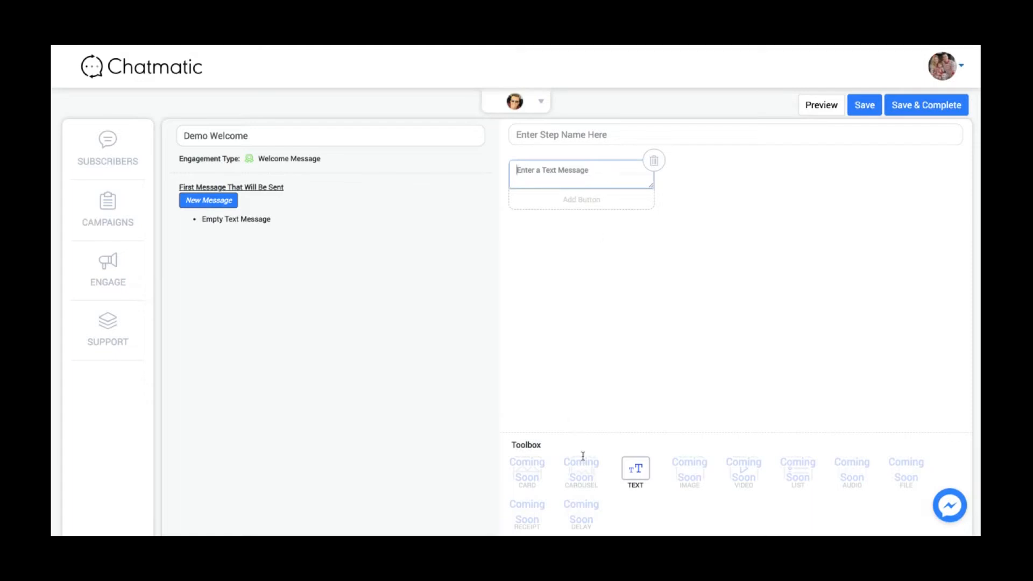
{"action": "scroll", "coordinate": [608, 369], "scroll_direction": "down", "scroll_amount": 1}
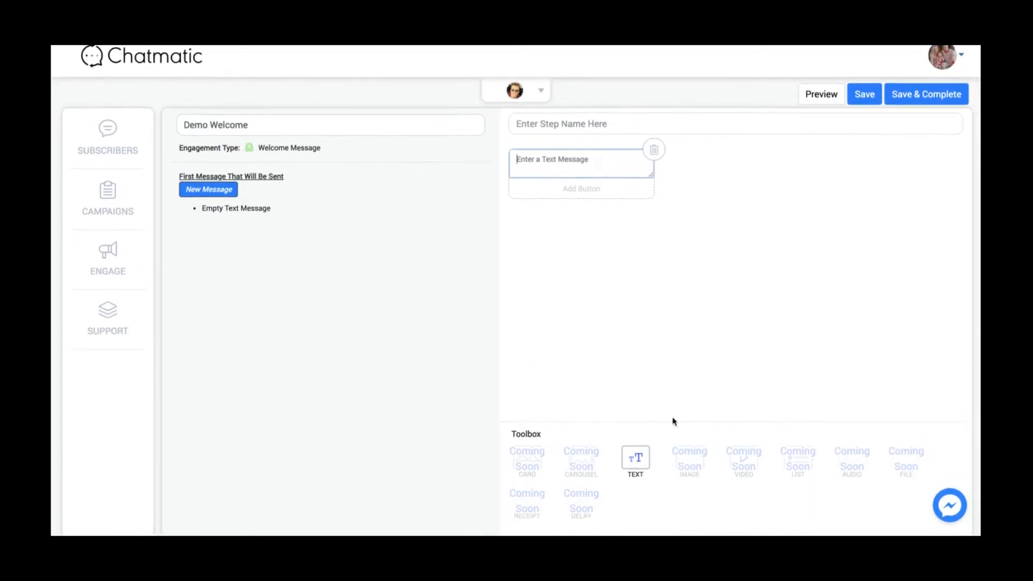
{"action": "scroll", "coordinate": [619, 358], "scroll_direction": "up", "scroll_amount": 1}
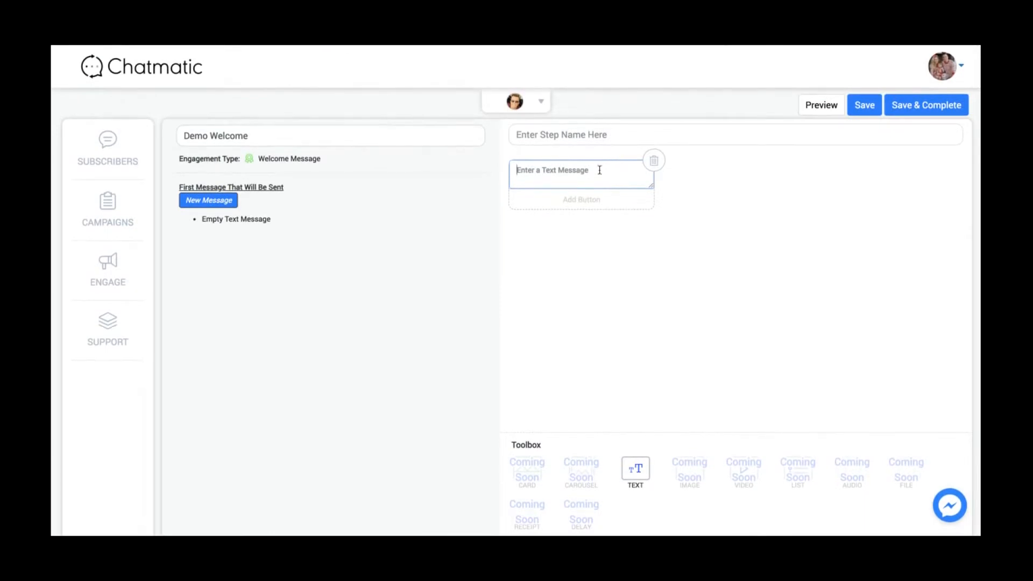
{"action": "type", "text": "Hey thanks for stopping by!"}
{"action": "left_click", "coordinate": [600, 207]}
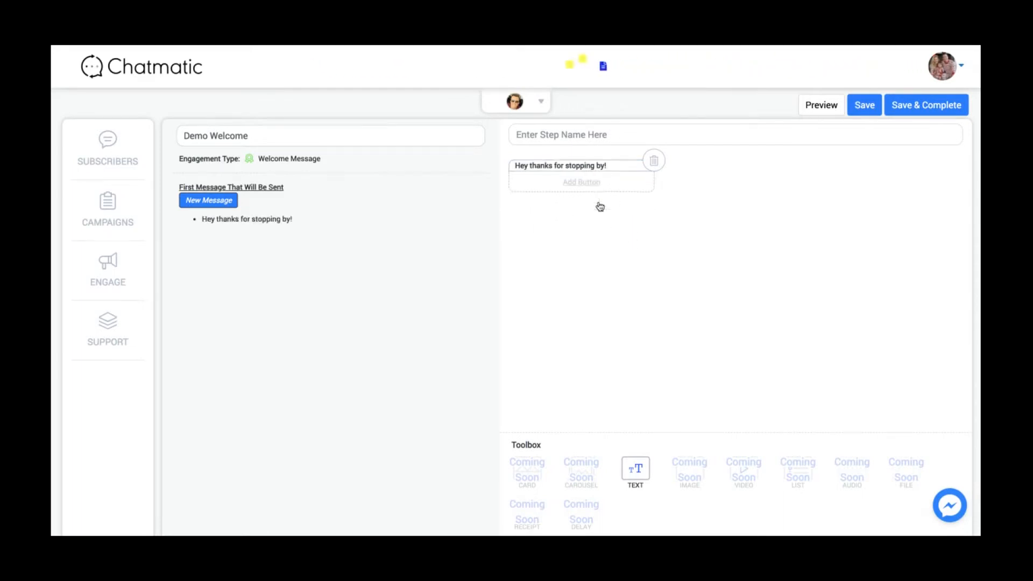
Try out the Send New Message and Open URL actions on a new button under the text message, and delete the button
{"action": "left_click", "coordinate": [592, 186]}
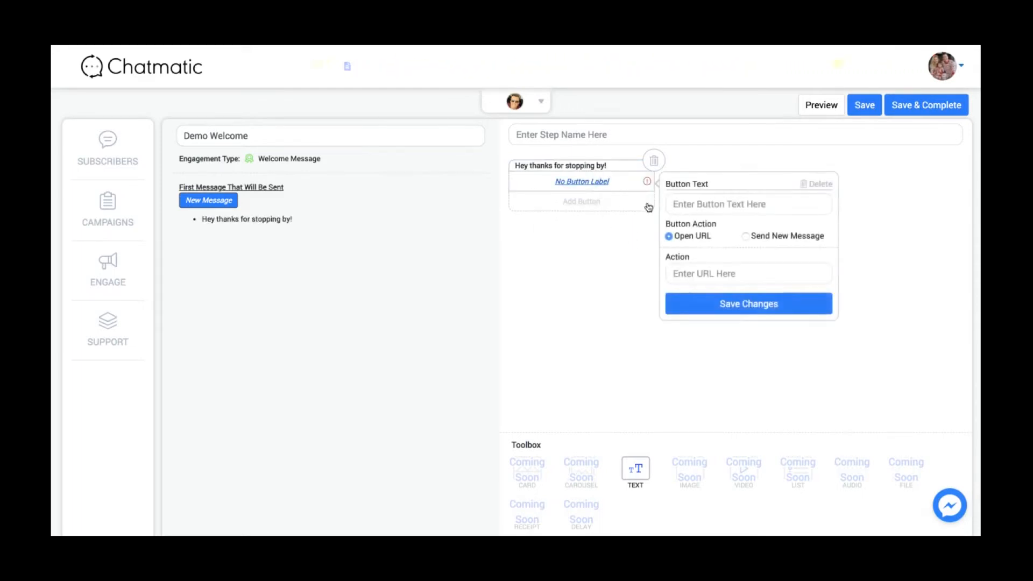
{"action": "left_click", "coordinate": [745, 236]}
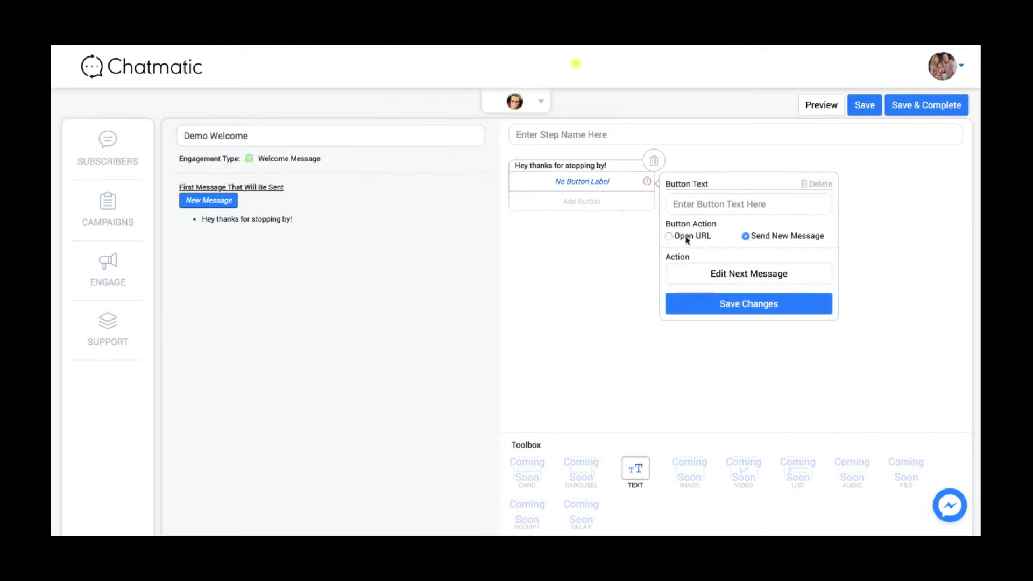
{"action": "left_click", "coordinate": [668, 236]}
{"action": "left_click", "coordinate": [815, 188]}
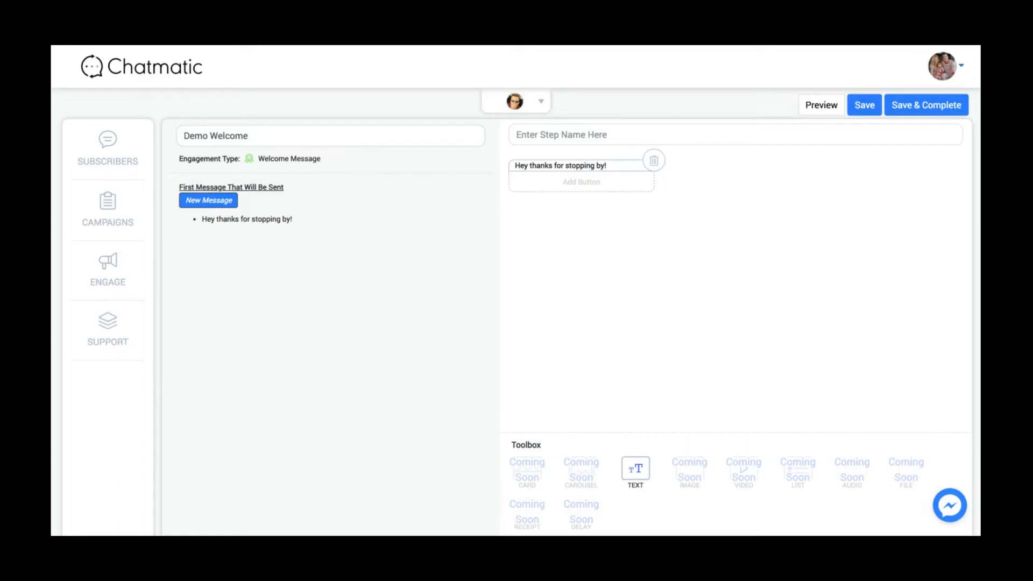
Leave the welcome message builder and start another engagement of the Keyword Message type
{"action": "left_click", "coordinate": [110, 279]}
{"action": "left_click", "coordinate": [464, 367]}
{"action": "left_click", "coordinate": [291, 192]}
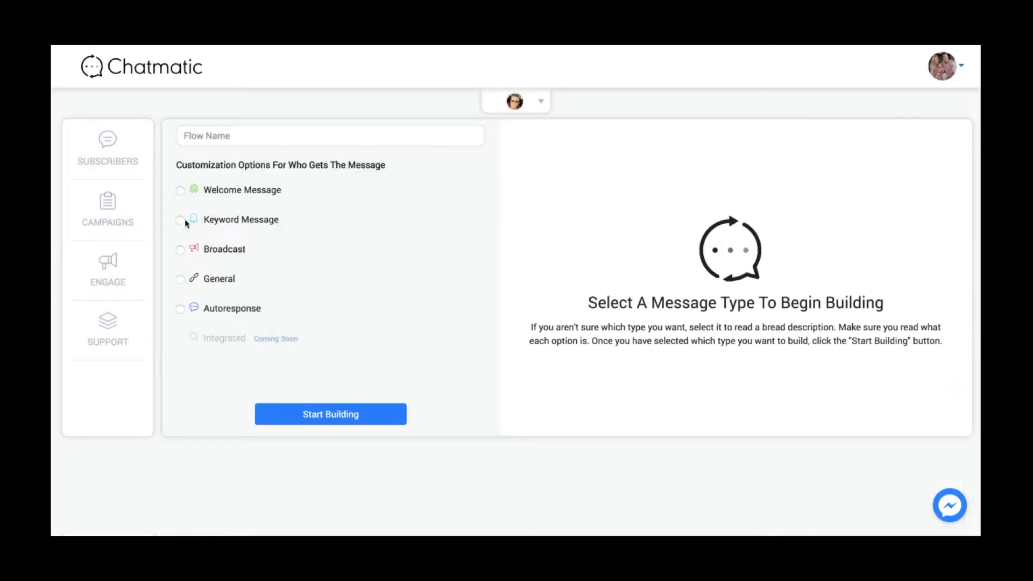
{"action": "left_click", "coordinate": [241, 220]}
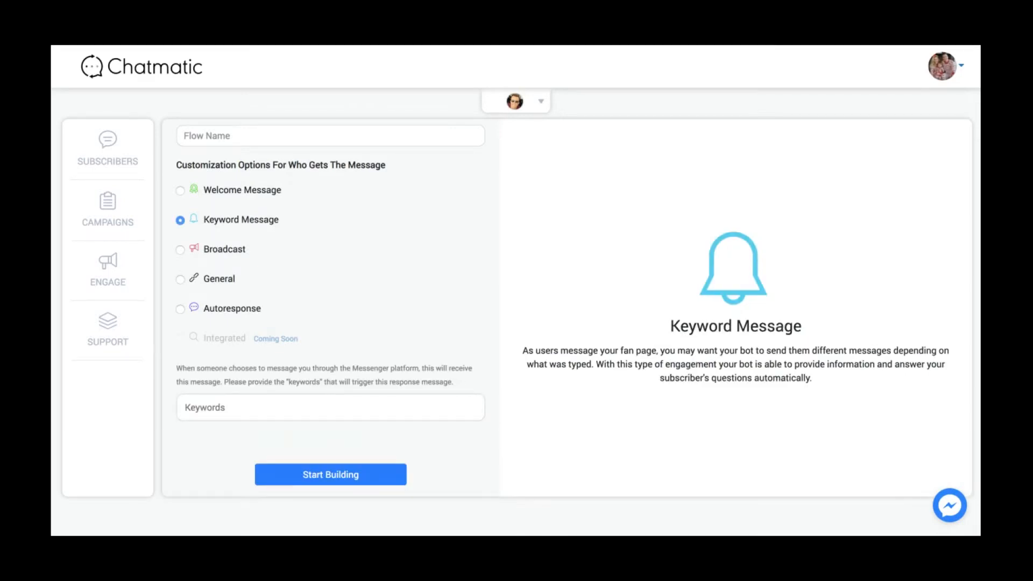
Set "appointment" as the keyword that triggers the response message
{"action": "left_click", "coordinate": [229, 406]}
{"action": "type", "text": "appoi"}
{"action": "type", "text": "ntmnet"}
{"action": "key", "text": "BackSpace"}
{"action": "key", "text": "BackSpace"}
{"action": "type", "text": "mn"}
{"action": "type", "text": "ent"}
Name the keyword flow "appointment demo" and open its message builder
{"action": "left_click", "coordinate": [287, 137]}
{"action": "type", "text": "appo"}
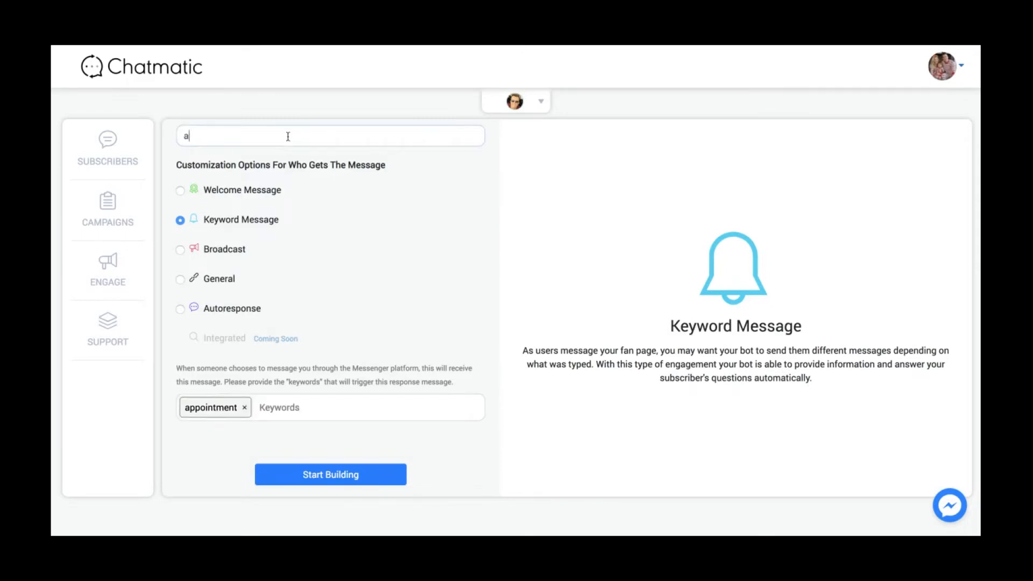
{"action": "type", "text": "intmet"}
{"action": "type", "text": "t demo"}
{"action": "left_click", "coordinate": [316, 475]}
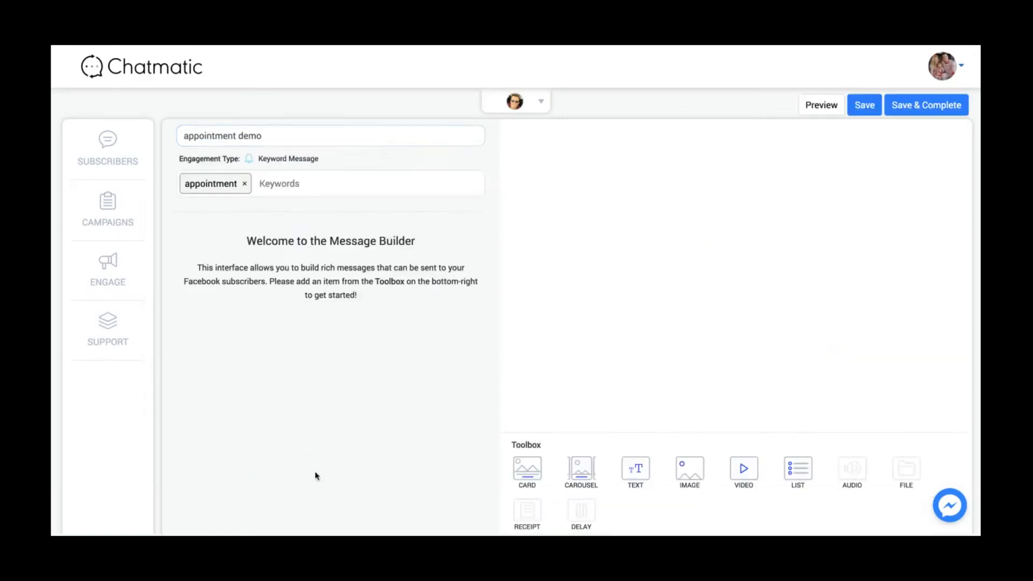
Add a card to the first message and give it the headline "Appointment Setting"
{"action": "left_click", "coordinate": [530, 456]}
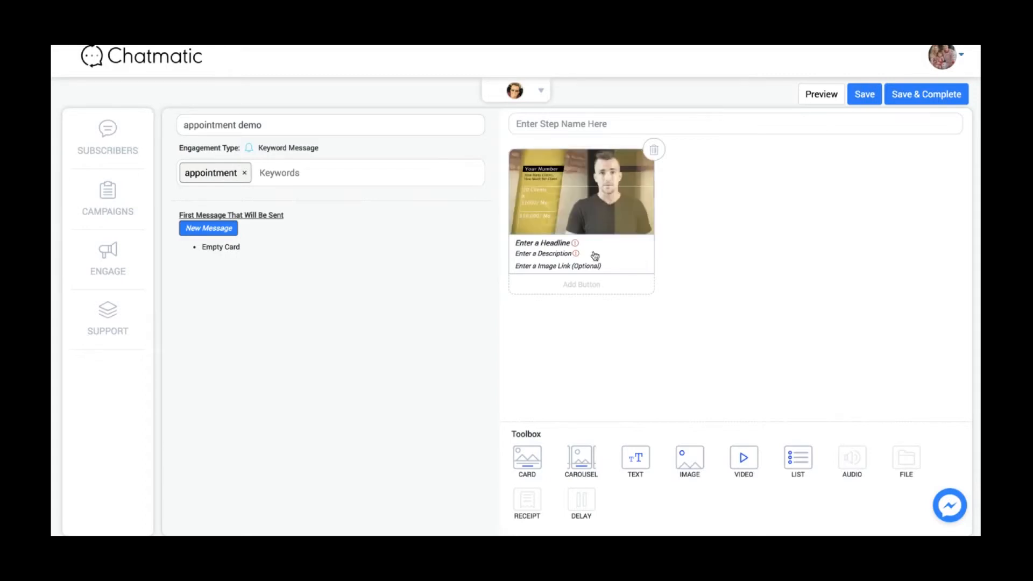
{"action": "left_click", "coordinate": [559, 246]}
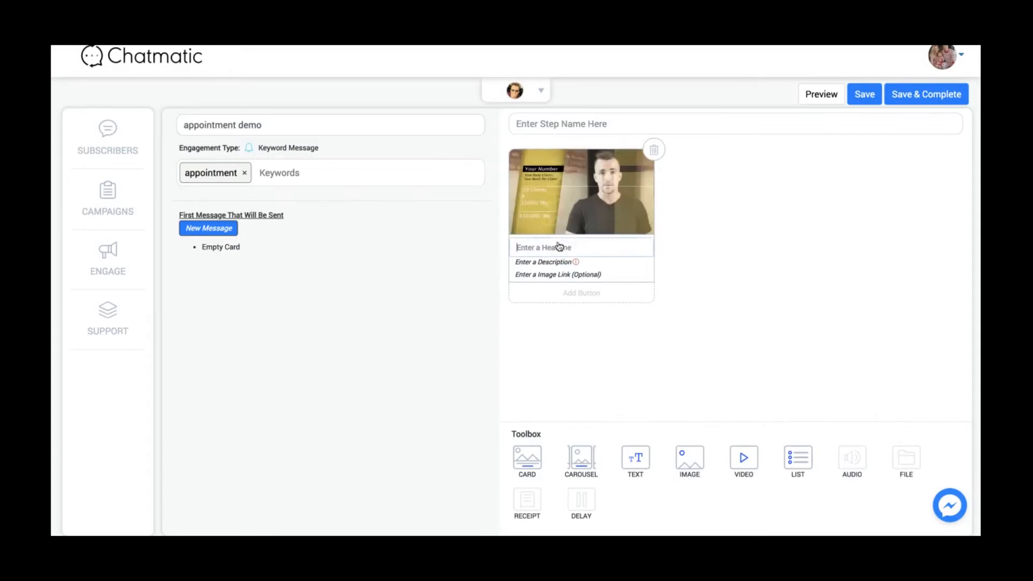
{"action": "type", "text": "I see"}
{"action": "key", "text": "ctrl+a"}
{"action": "type", "text": "Appointment Setting"}
{"action": "key", "text": "Return"}
Enter the card description "I see you mentioned an appointment, would you like to make one?"
{"action": "left_click", "coordinate": [554, 256]}
{"action": "type", "text": "I se"}
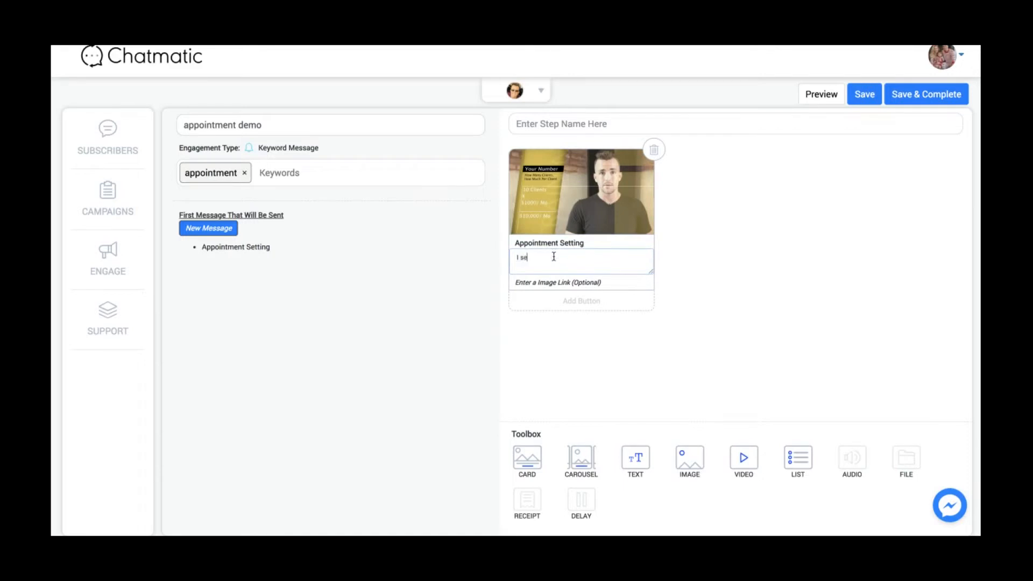
{"action": "type", "text": "e you mentioned an appointment, would you like to make one?"}
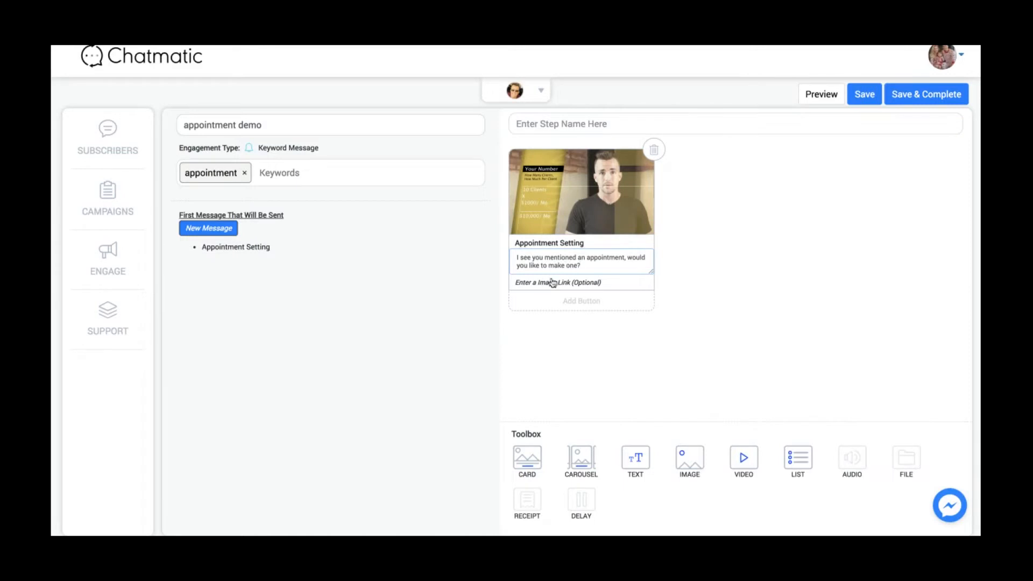
{"action": "left_click", "coordinate": [552, 283]}
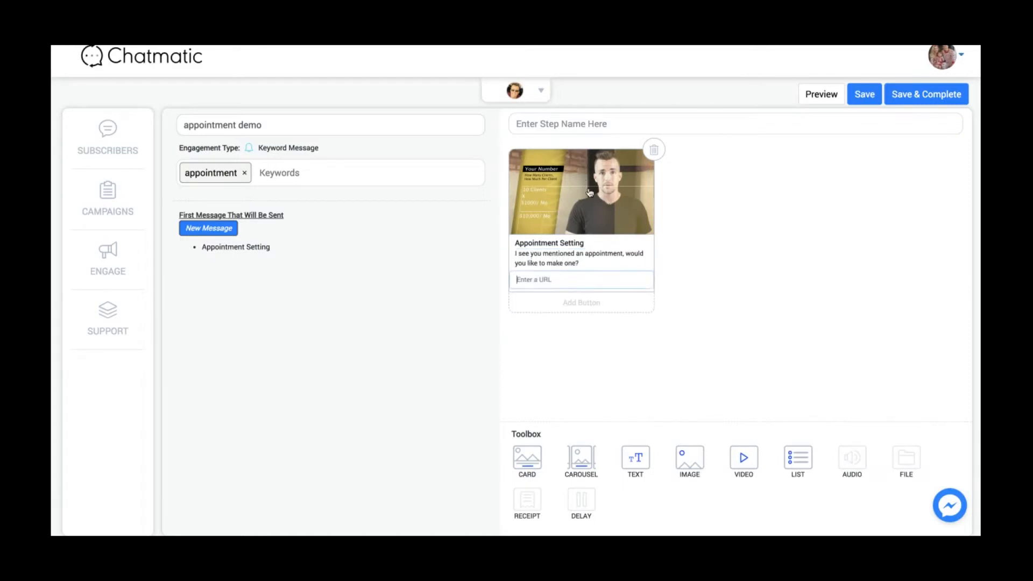
{"action": "left_click", "coordinate": [576, 307]}
{"action": "left_click", "coordinate": [581, 295]}
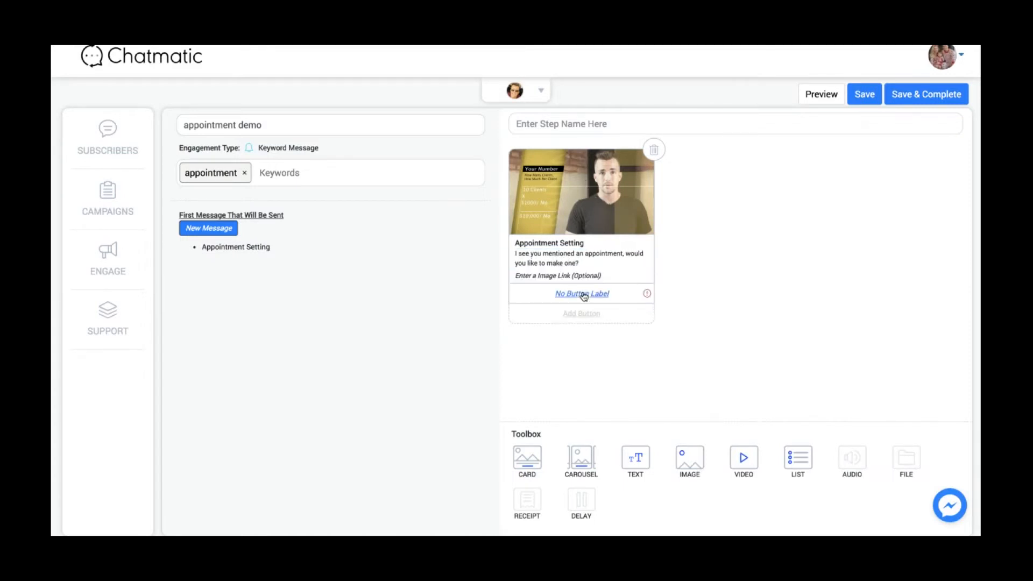
{"action": "left_click", "coordinate": [611, 296]}
{"action": "left_click", "coordinate": [687, 315]}
{"action": "type", "text": "Make "}
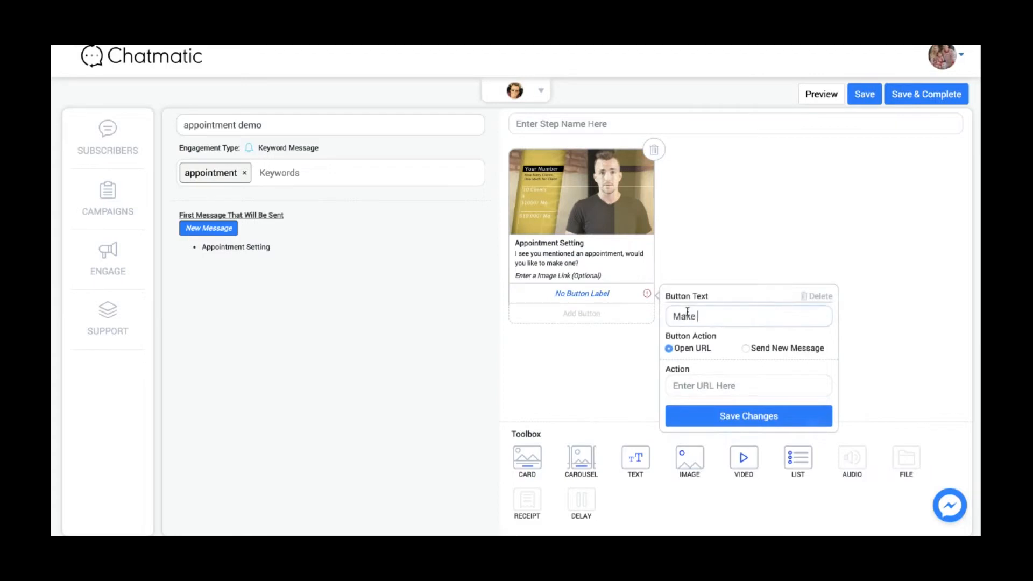
{"action": "type", "text": "An Appointment"}
{"action": "left_click", "coordinate": [719, 387]}
{"action": "type", "text": "ht"}
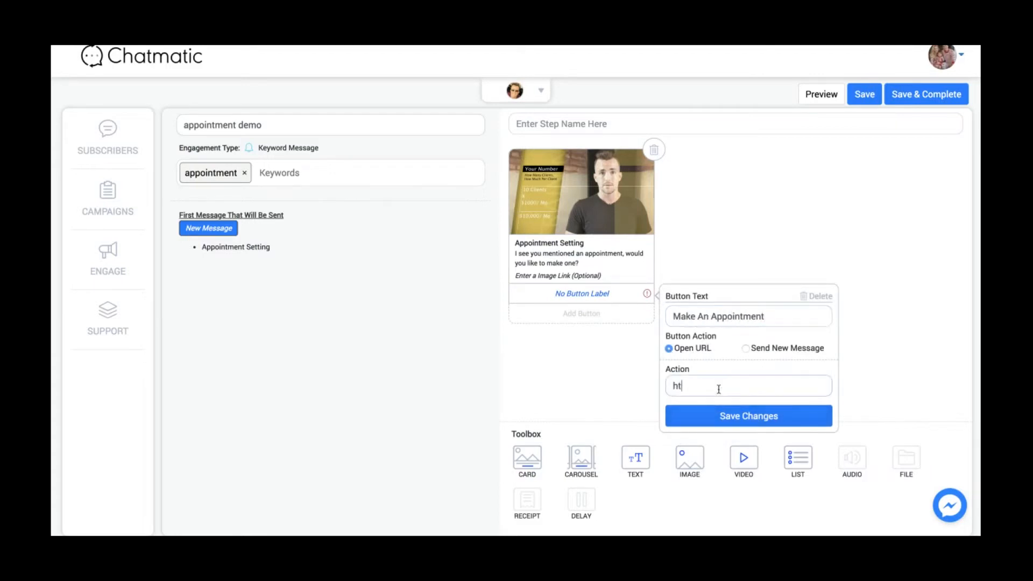
{"action": "type", "text": "tp://gooele.com"}
{"action": "left_click", "coordinate": [730, 419]}
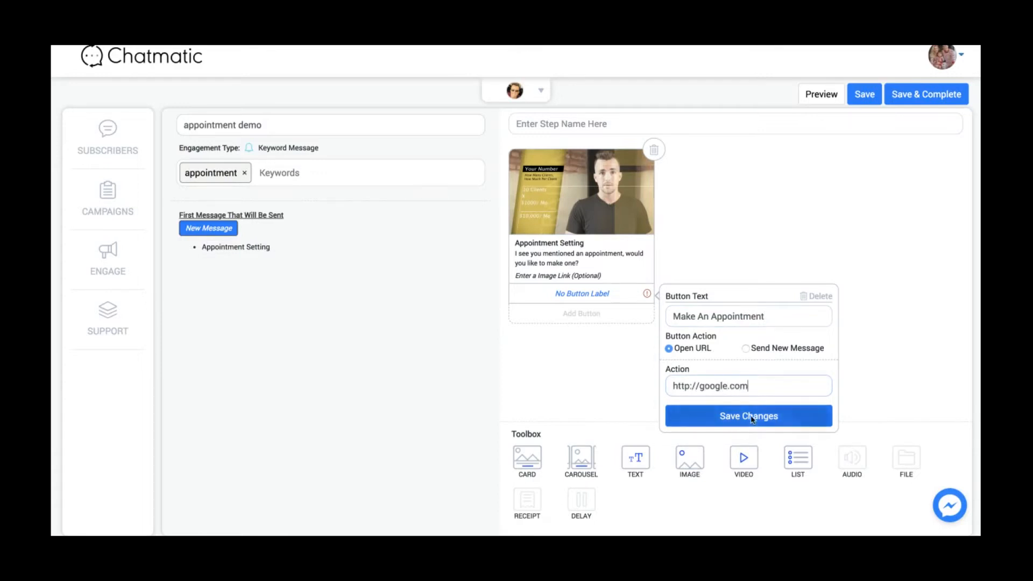
Add a second card button labelled "Something Else" that sends a new message, and open that message for editing
{"action": "left_click", "coordinate": [604, 316]}
{"action": "left_click", "coordinate": [600, 313]}
{"action": "left_click", "coordinate": [717, 344]}
{"action": "type", "text": "Something Else"}
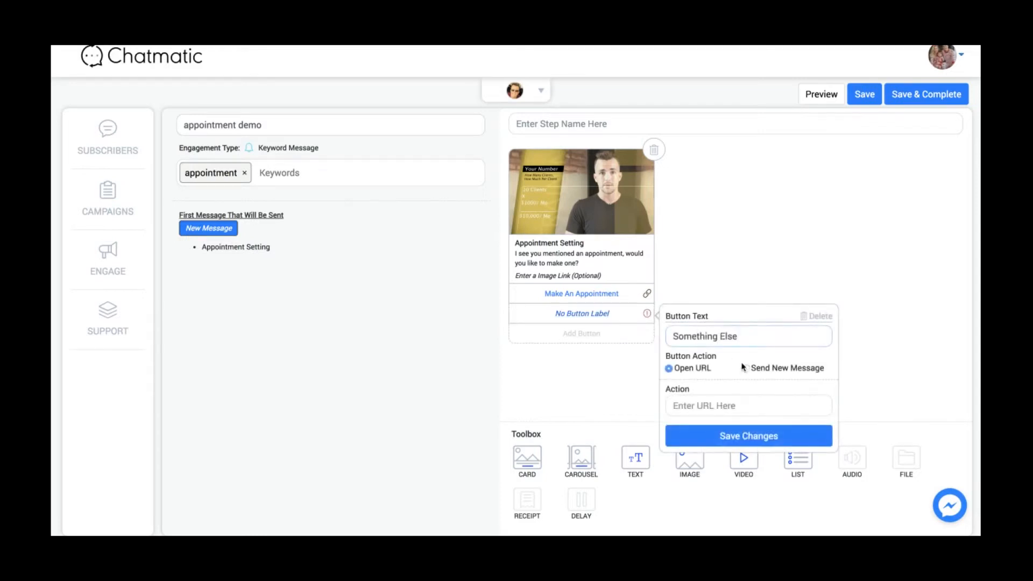
{"action": "left_click", "coordinate": [744, 368]}
{"action": "left_click", "coordinate": [732, 407]}
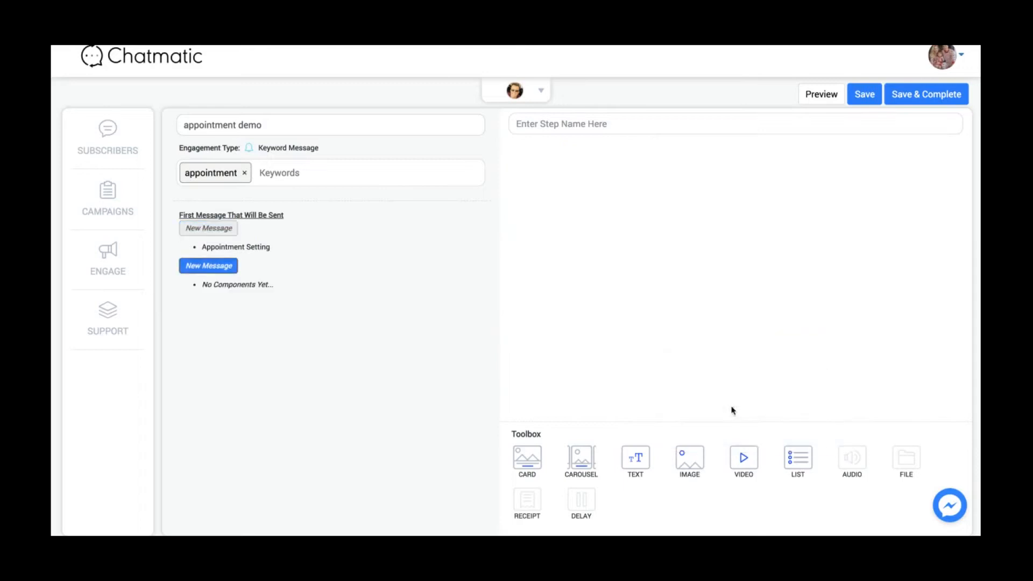
Return to the first message and name its step "Starter"
{"action": "left_click", "coordinate": [232, 230]}
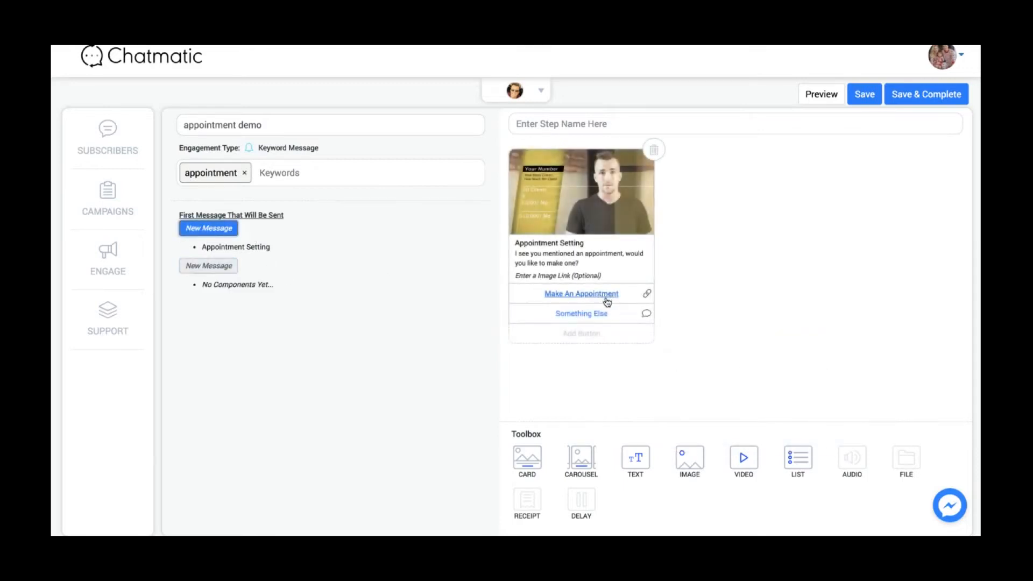
{"action": "left_click", "coordinate": [579, 122]}
{"action": "type", "text": "Starter"}
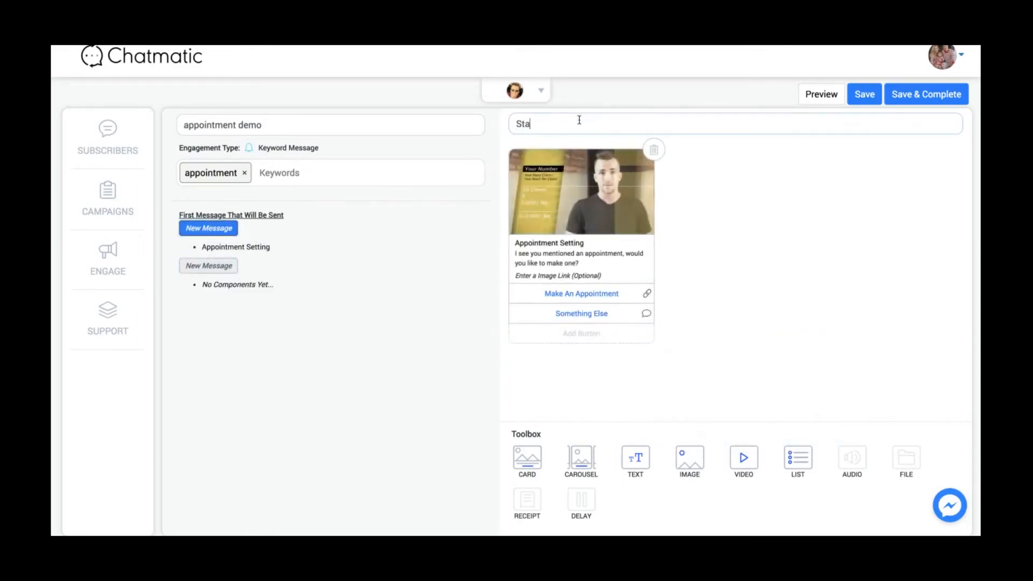
{"action": "left_click", "coordinate": [485, 237]}
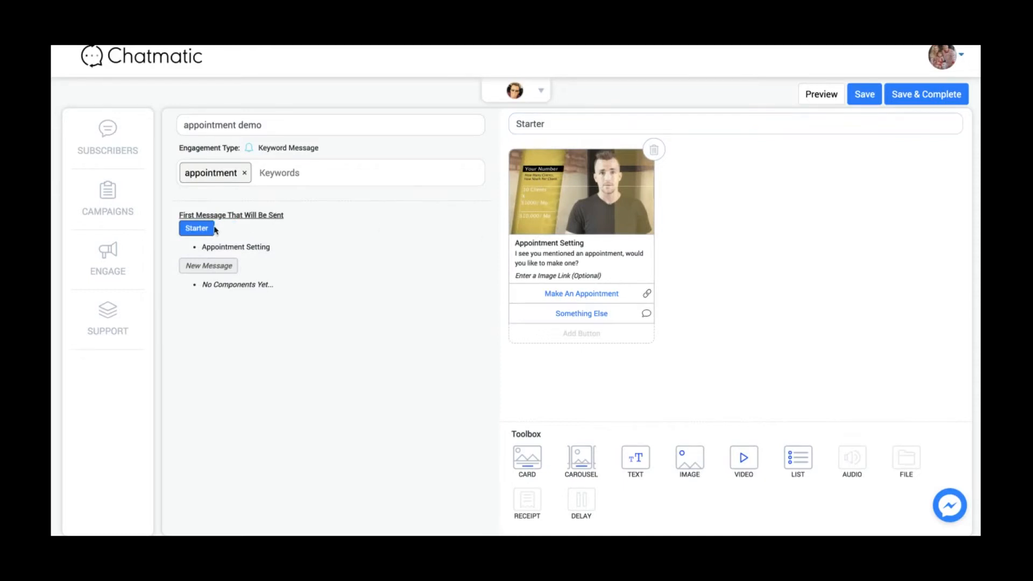
Open the empty follow-up message and name its step "Something else"
{"action": "left_click", "coordinate": [192, 269]}
{"action": "left_click", "coordinate": [535, 126]}
{"action": "type", "text": "Something else"}
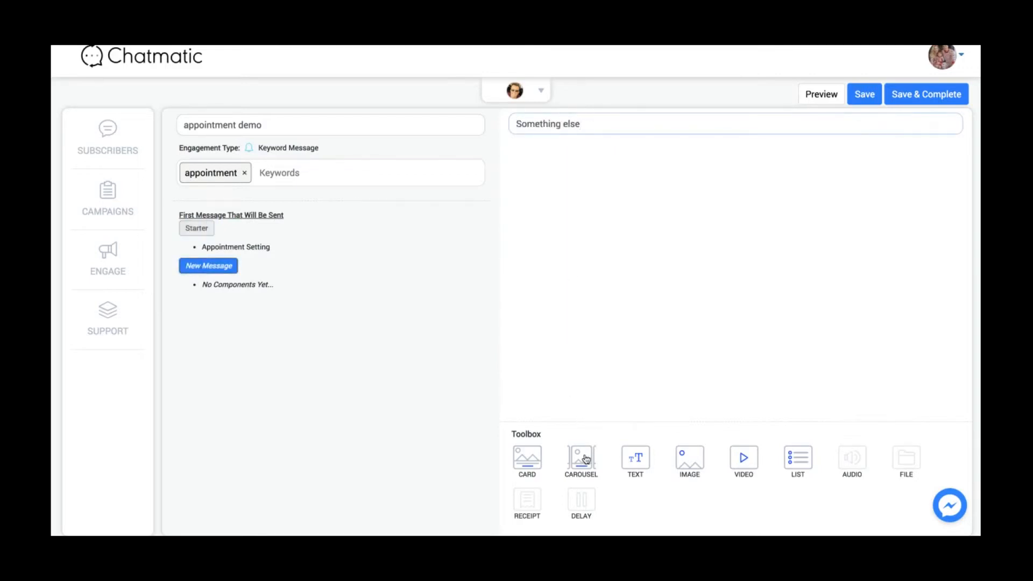
Add an image and a text message reading "Oh ok no problem, here's some more options." to the follow-up message
{"action": "left_click", "coordinate": [685, 458]}
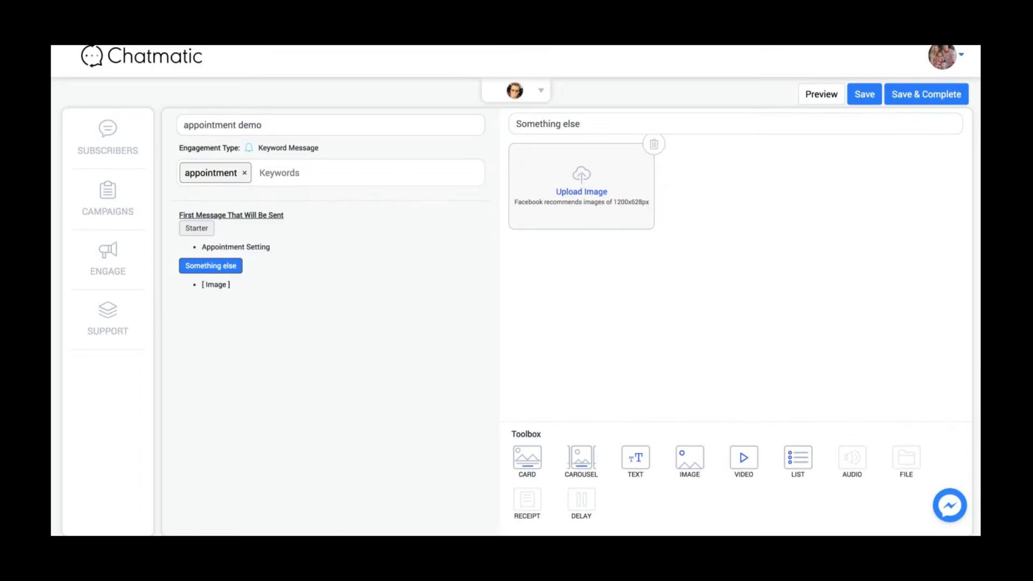
{"action": "left_click", "coordinate": [635, 458]}
{"action": "left_click", "coordinate": [591, 251]}
{"action": "type", "text": "Oh ok no pro"}
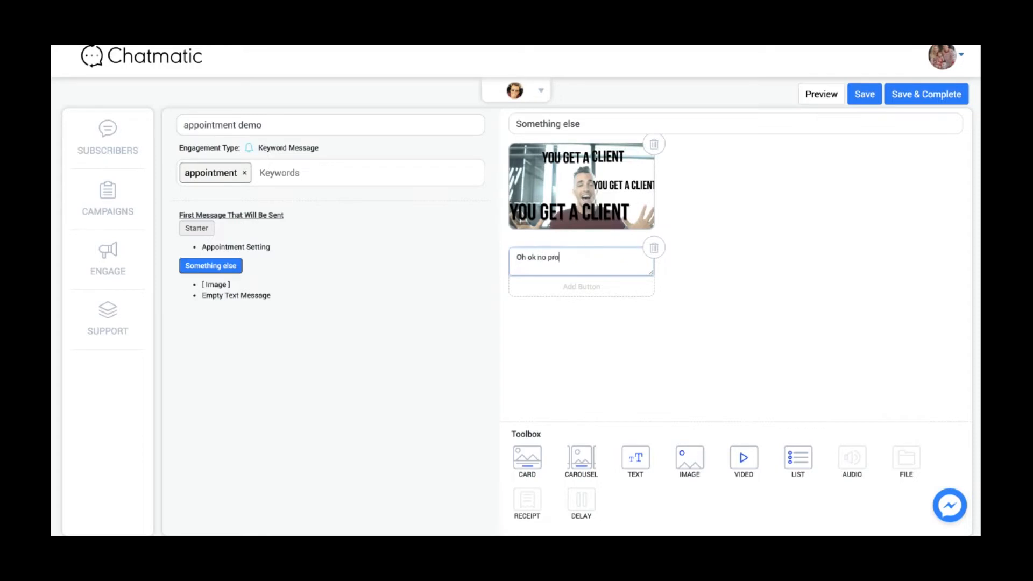
{"action": "type", "text": "blem, here's some more optiojs"}
{"action": "type", "text": "ns."}
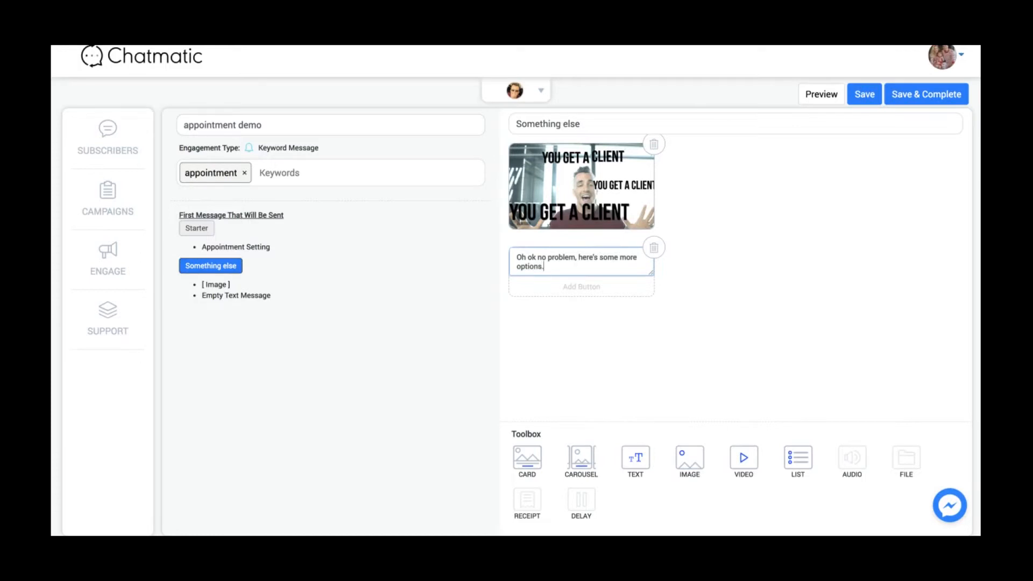
Add a button labelled "Call Us Now" under the text message, with Send New Message as its action
{"action": "left_click", "coordinate": [595, 291]}
{"action": "left_click", "coordinate": [592, 285]}
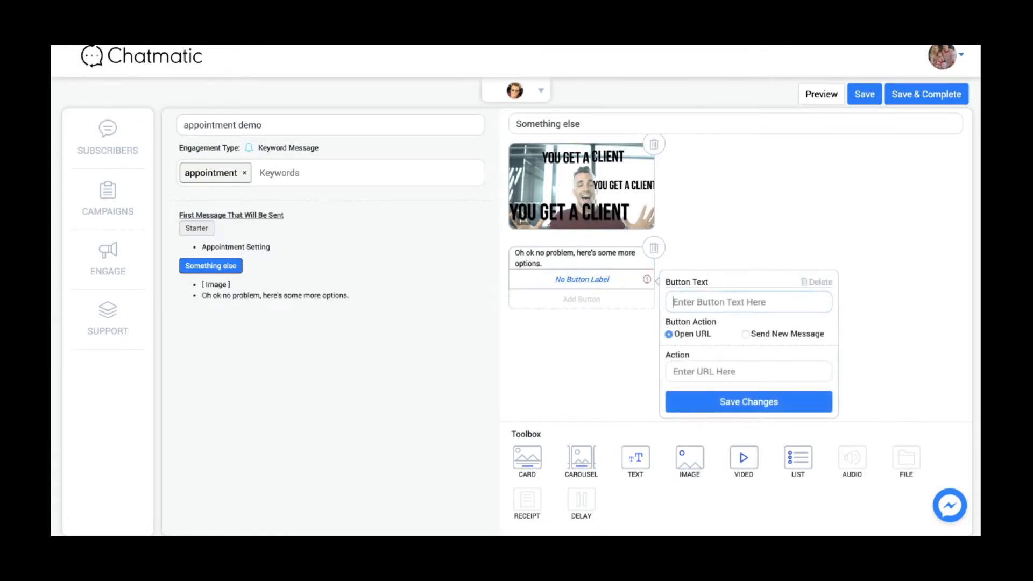
{"action": "type", "text": "Call Us Now"}
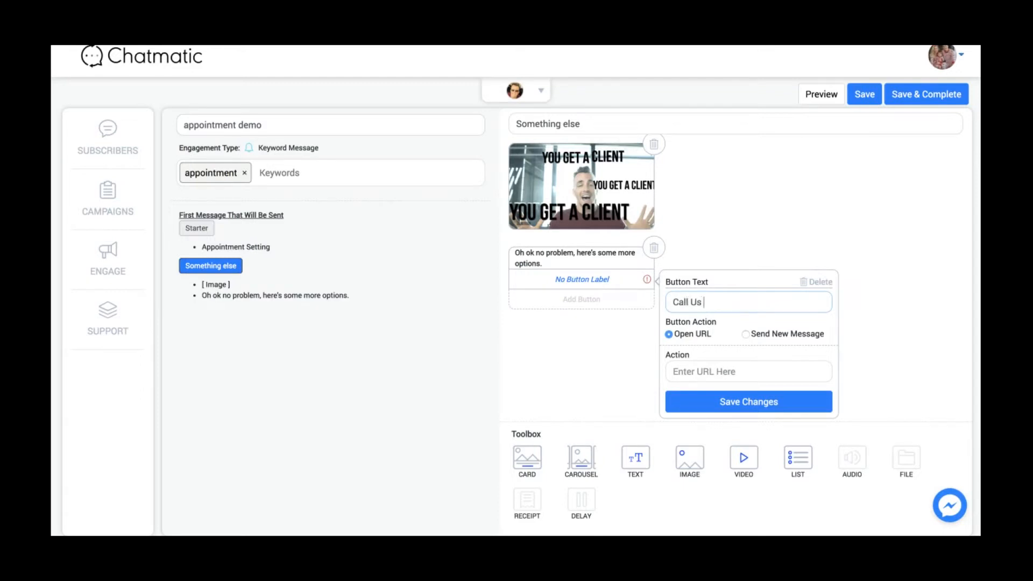
{"action": "left_click", "coordinate": [746, 335]}
{"action": "left_click", "coordinate": [744, 404]}
Draft a second button labelled "Location Services" under the text message and delete it
{"action": "left_click", "coordinate": [581, 300]}
{"action": "left_click", "coordinate": [731, 321]}
{"action": "type", "text": "Location Serv"}
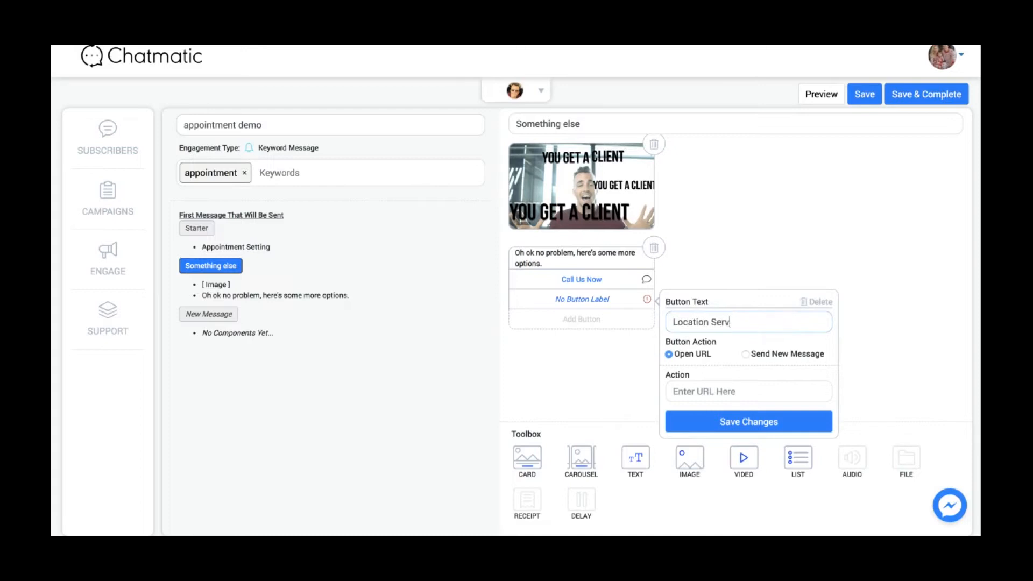
{"action": "type", "text": "ices"}
{"action": "left_click", "coordinate": [726, 391]}
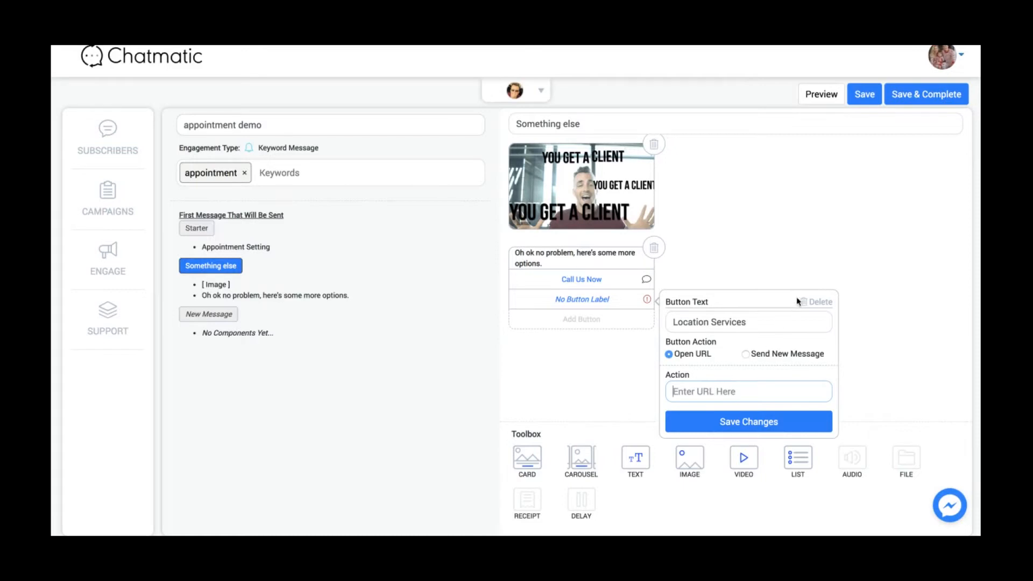
{"action": "left_click", "coordinate": [815, 302]}
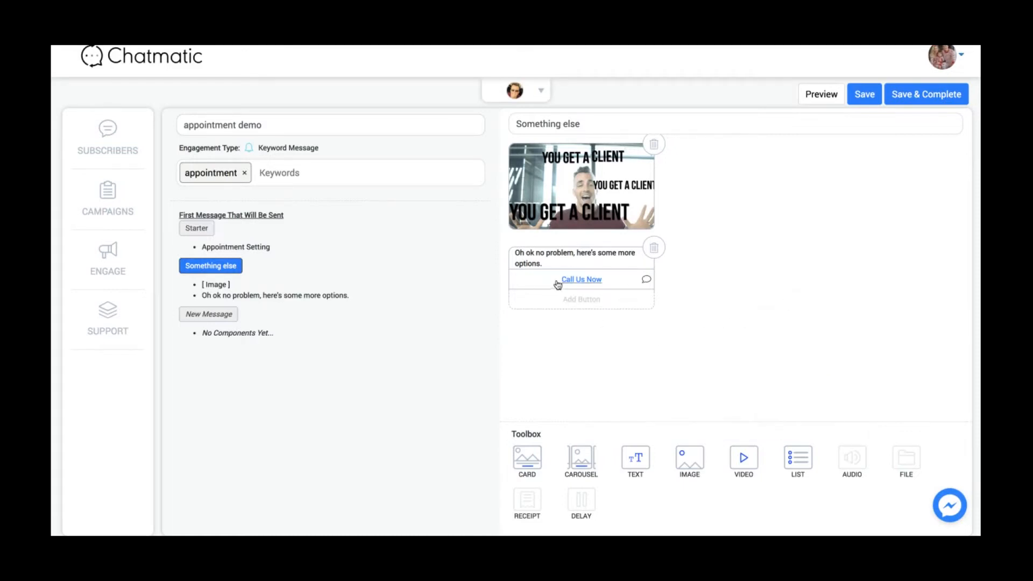
Add two empty text messages to the step and two blank buttons below "Call Us Now"
{"action": "left_click", "coordinate": [625, 452]}
{"action": "left_click", "coordinate": [625, 452]}
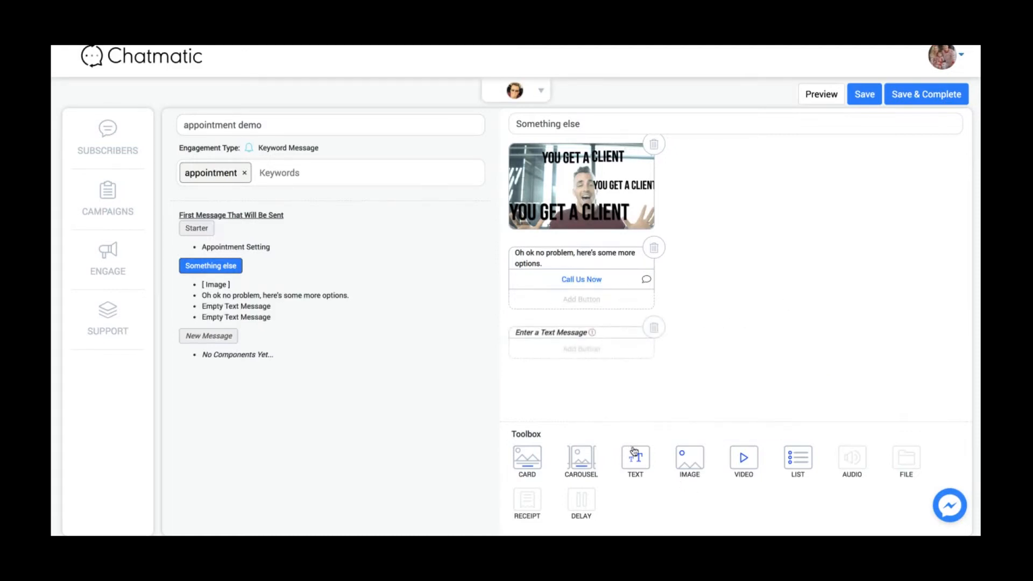
{"action": "left_click", "coordinate": [579, 307]}
{"action": "left_click", "coordinate": [579, 307]}
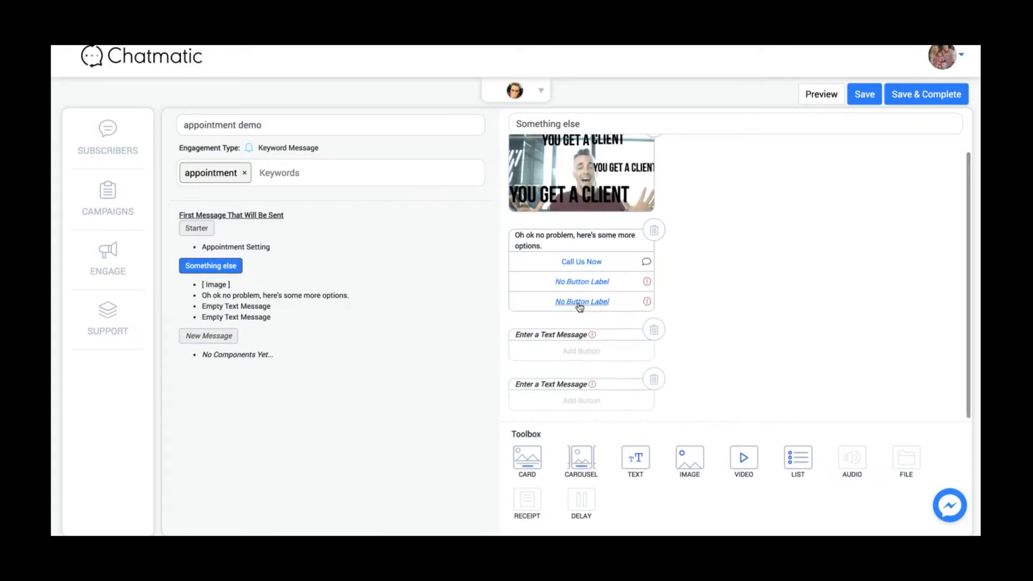
Fill both empty text messages with three blank buttons each
{"action": "left_click", "coordinate": [580, 351]}
{"action": "left_click", "coordinate": [580, 371]}
{"action": "left_click", "coordinate": [580, 391]}
{"action": "scroll", "coordinate": [715, 275], "scroll_direction": "down", "scroll_amount": 1}
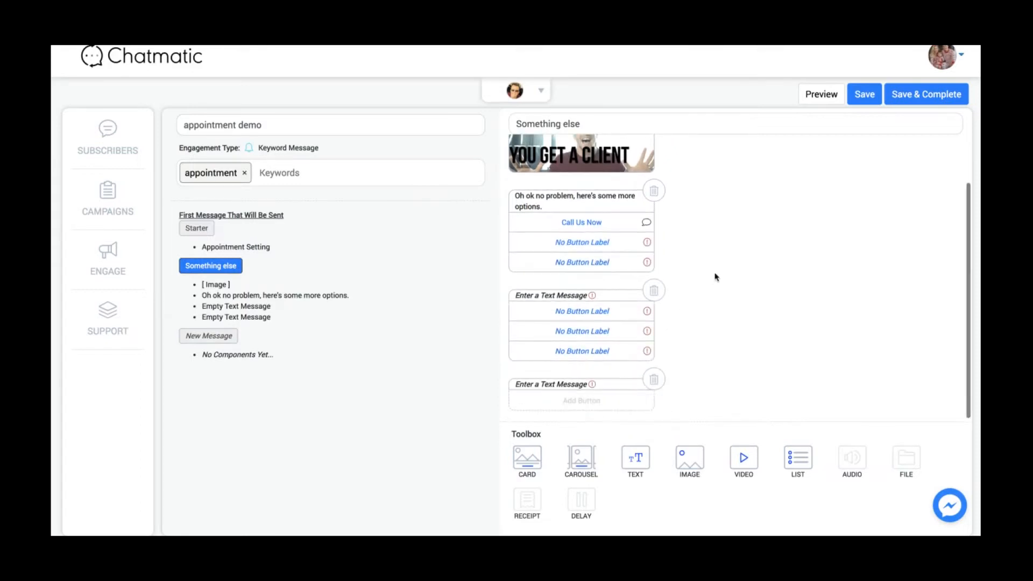
{"action": "left_click", "coordinate": [596, 400]}
{"action": "left_click", "coordinate": [595, 411]}
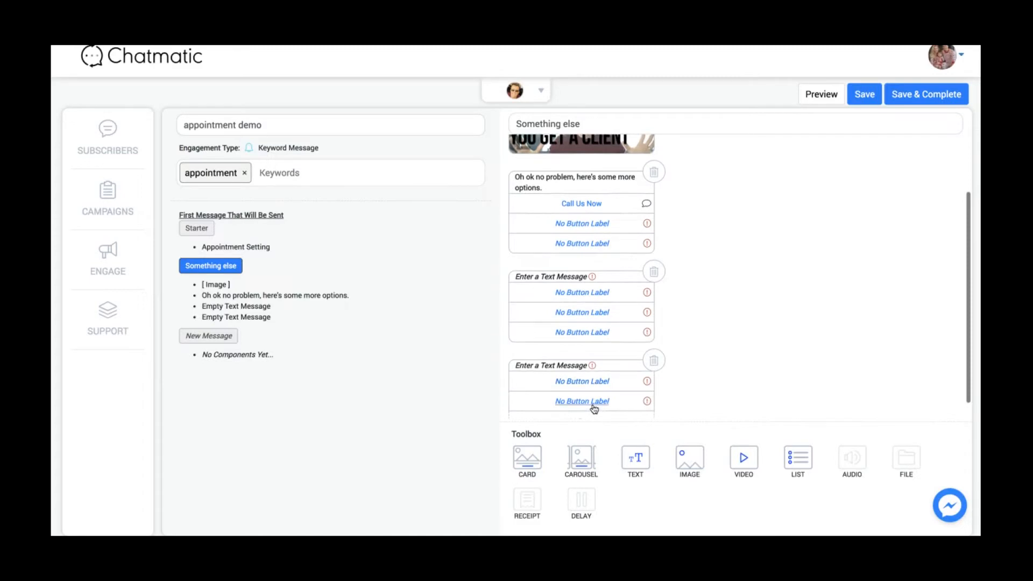
{"action": "left_click", "coordinate": [593, 409]}
Add a carousel below the text messages and try adding a card and paging between its cards
{"action": "left_click", "coordinate": [592, 460]}
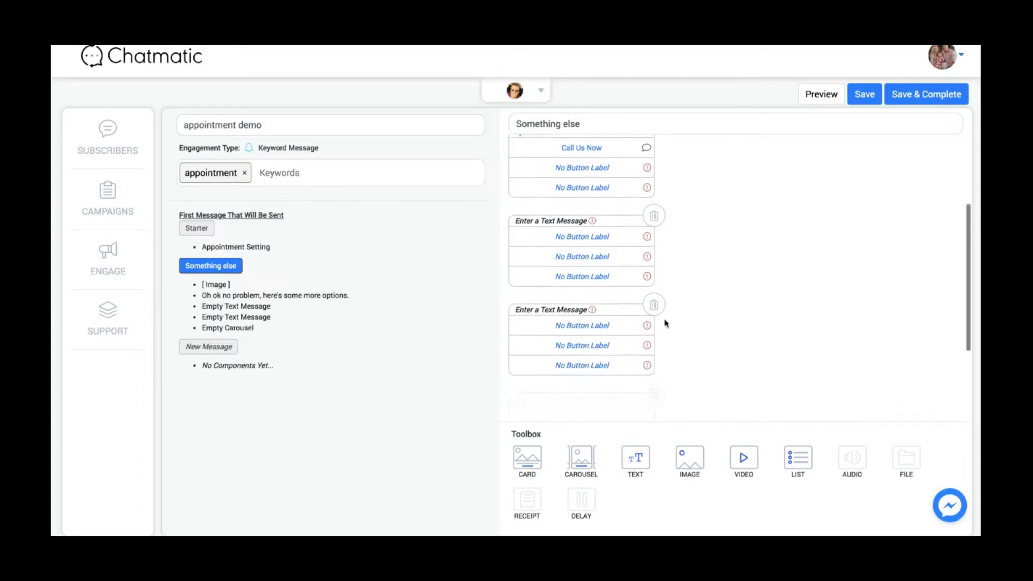
{"action": "left_click", "coordinate": [581, 344]}
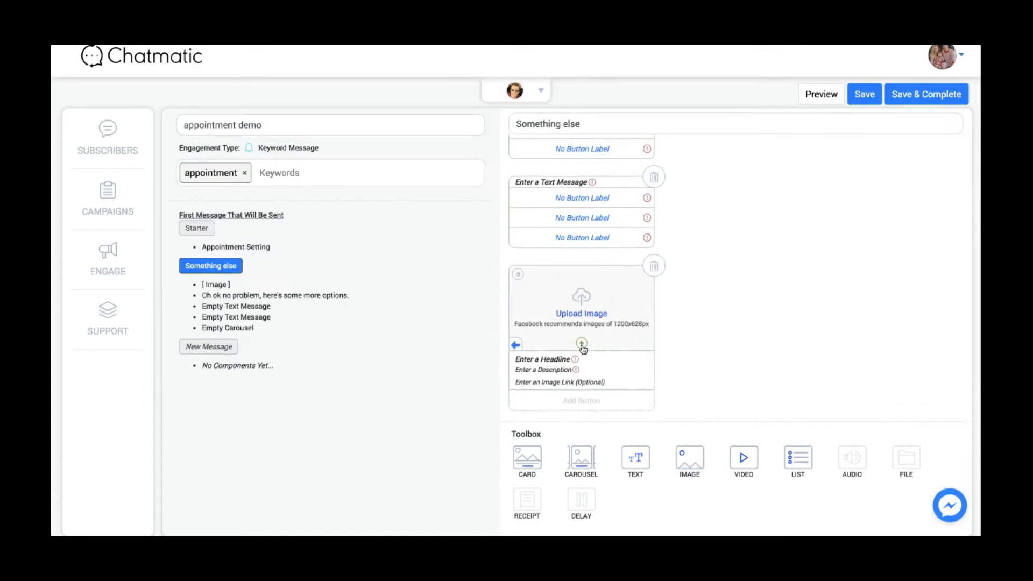
{"action": "left_click", "coordinate": [647, 345]}
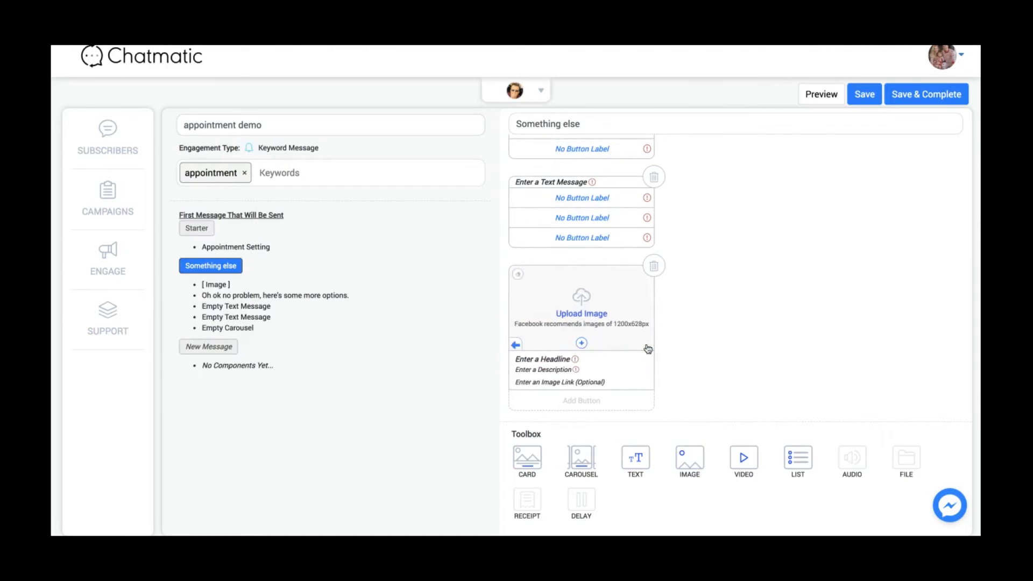
Delete the carousel, both empty text messages and the two unlabelled buttons under "Call Us Now"
{"action": "left_click", "coordinate": [654, 266]}
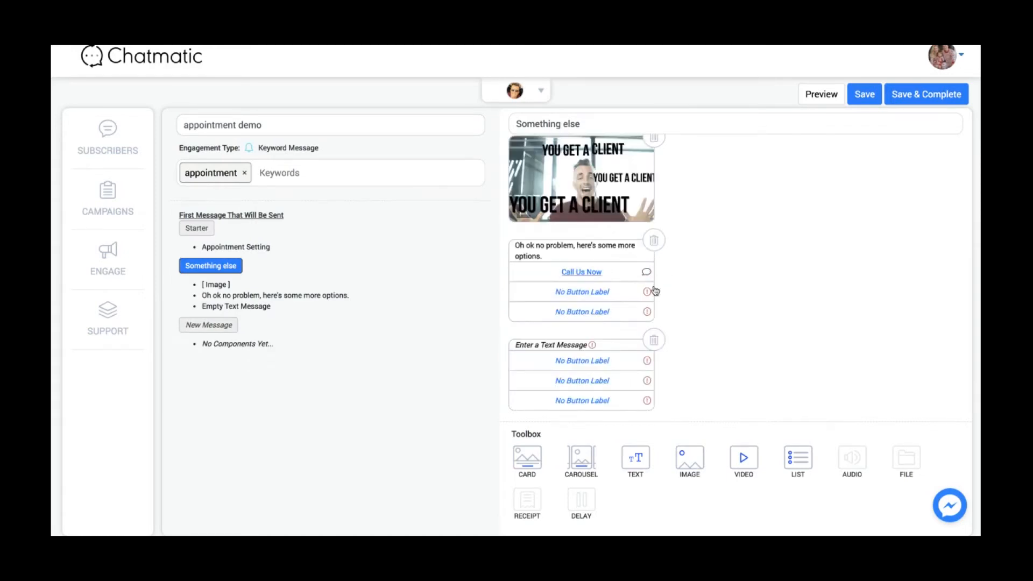
{"action": "left_click", "coordinate": [654, 340]}
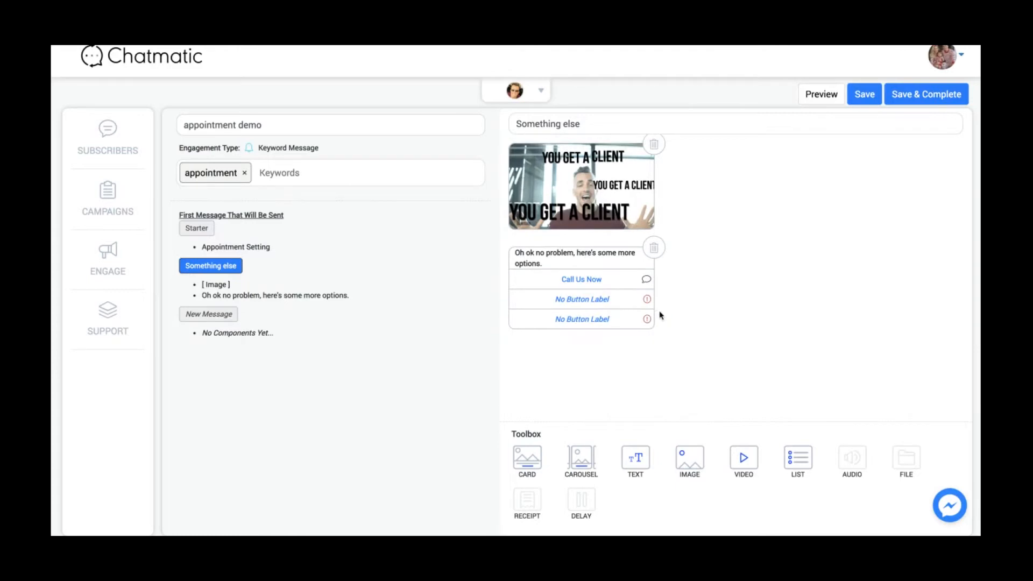
{"action": "left_click", "coordinate": [607, 300]}
{"action": "left_click", "coordinate": [816, 302]}
{"action": "left_click", "coordinate": [604, 299]}
{"action": "left_click", "coordinate": [812, 302]}
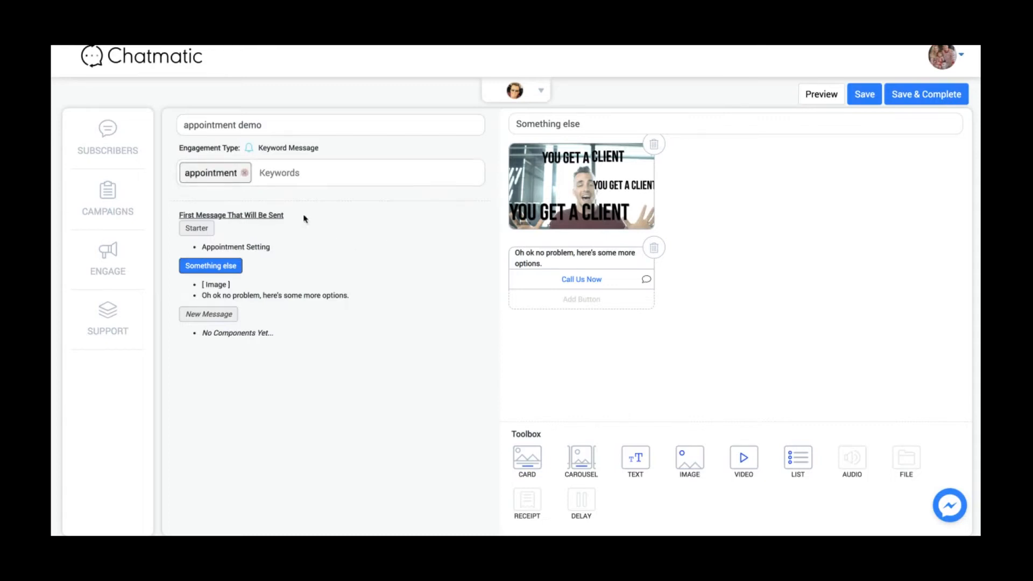
Leave the appointment flow, start a new engagement and choose Broadcast as its message type
{"action": "left_click", "coordinate": [100, 250]}
{"action": "left_click", "coordinate": [491, 365]}
{"action": "left_click", "coordinate": [270, 209]}
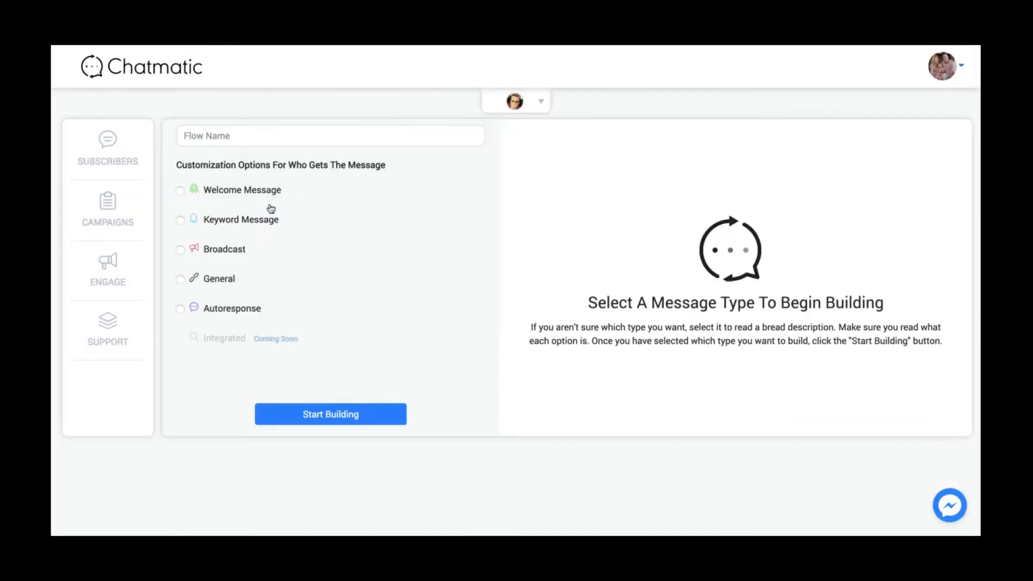
{"action": "left_click", "coordinate": [180, 252]}
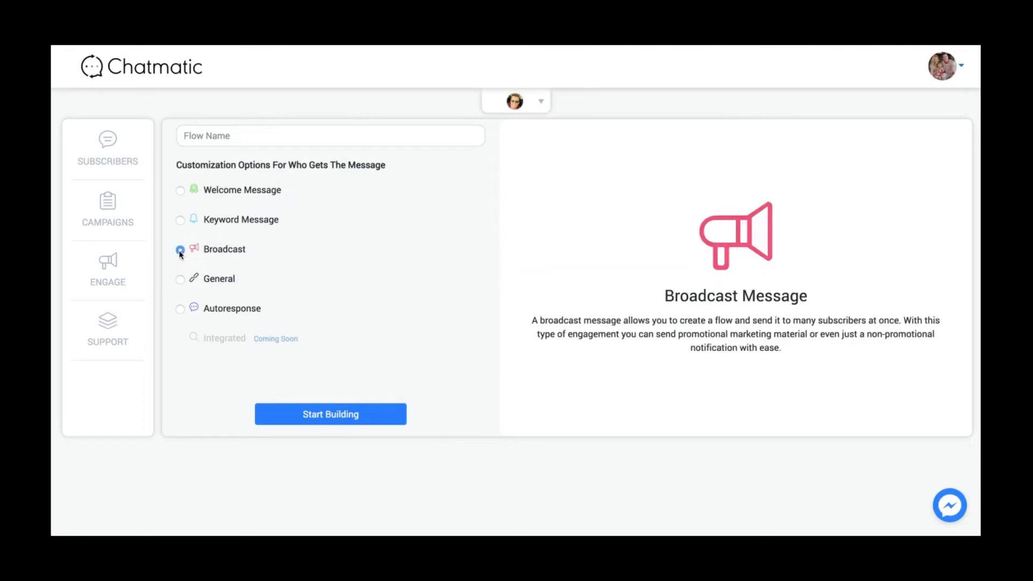
{"action": "left_click", "coordinate": [323, 419]}
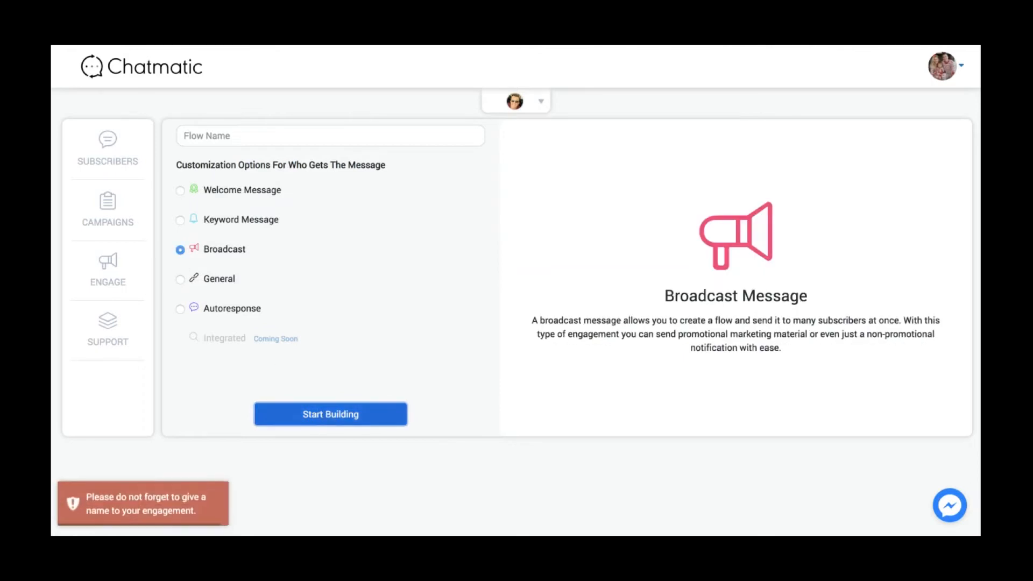
Name the flow "Demo broadcast new" and start building it
{"action": "left_click", "coordinate": [297, 129]}
{"action": "type", "text": "Demo br"}
{"action": "type", "text": "oadcast ne"}
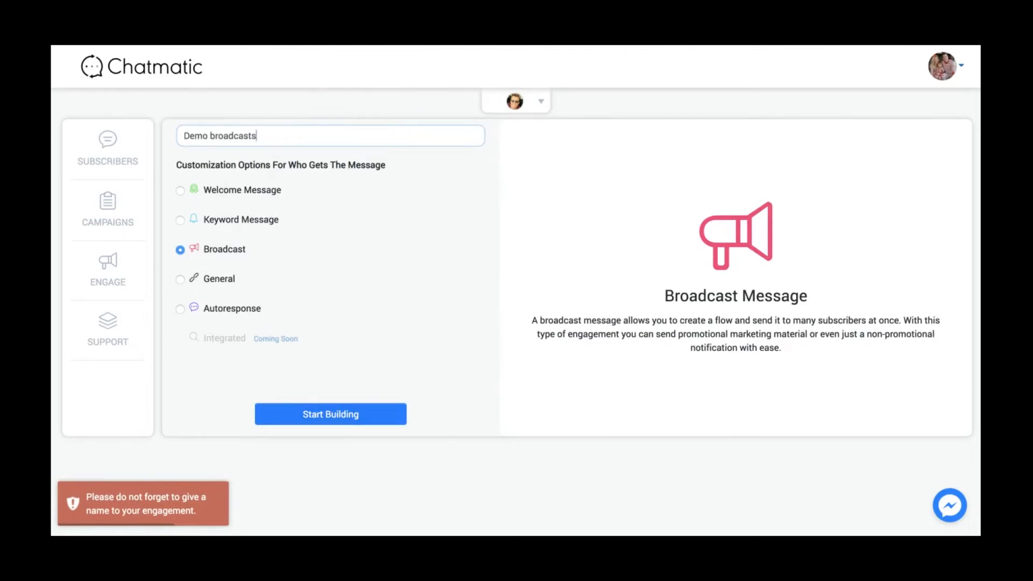
{"action": "type", "text": "w"}
{"action": "left_click", "coordinate": [329, 409]}
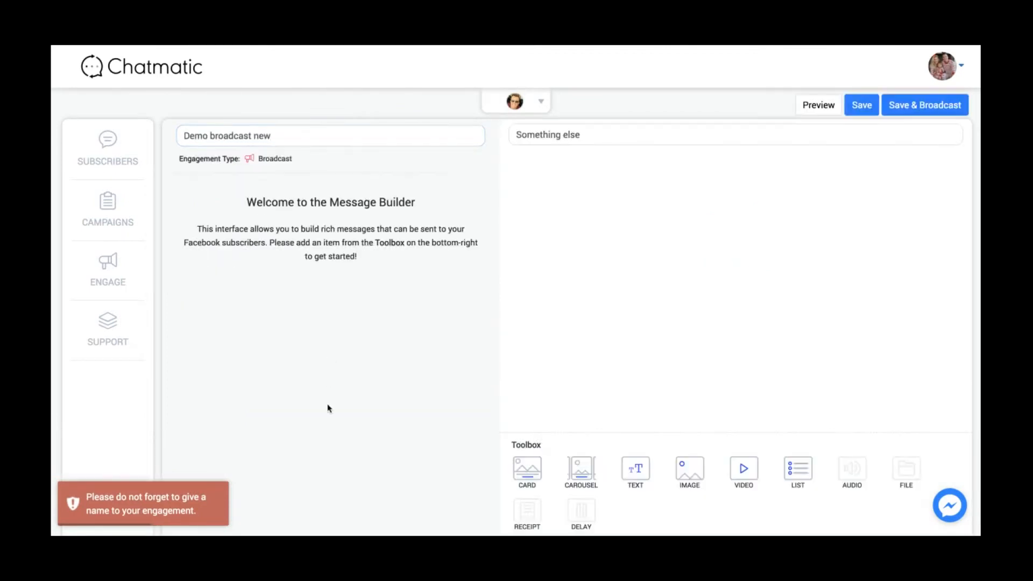
Add a text message reading "Hello!" and save the flow to continue to the broadcast configuration
{"action": "left_click", "coordinate": [633, 474]}
{"action": "left_click", "coordinate": [572, 173]}
{"action": "type", "text": "Hello!"}
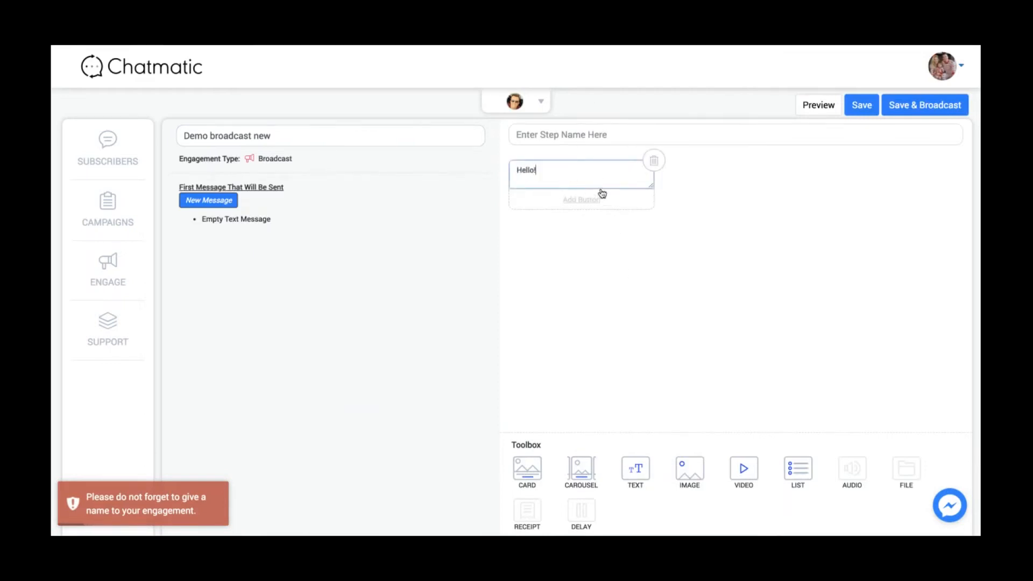
{"action": "left_click", "coordinate": [646, 251]}
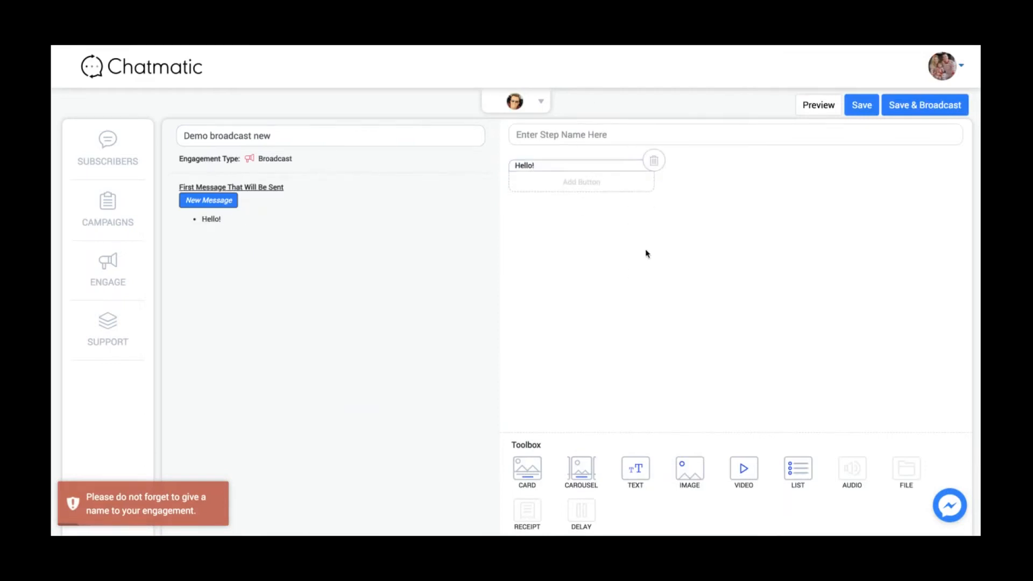
{"action": "left_click", "coordinate": [902, 110]}
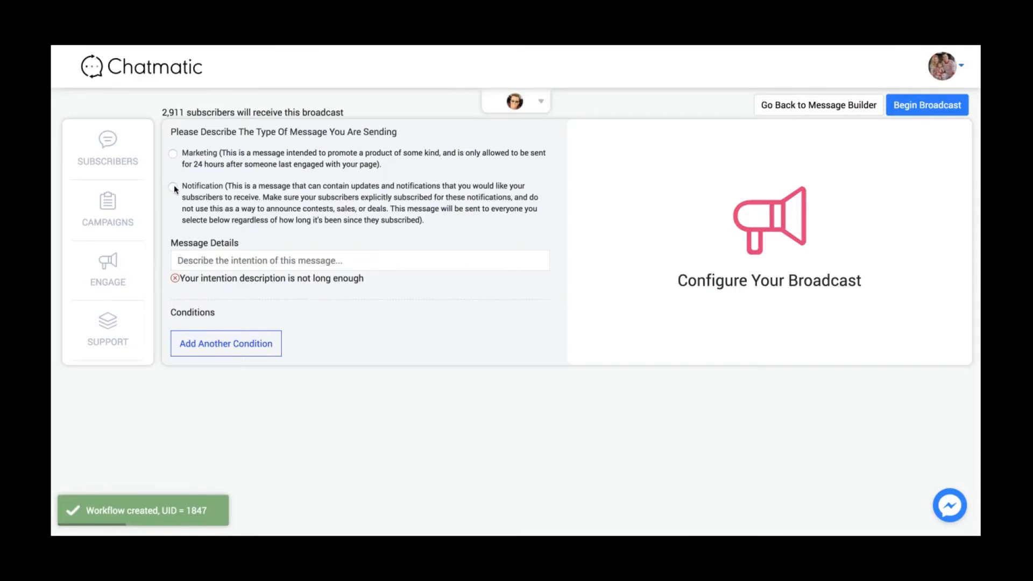
Try the Marketing type, set the broadcast to Notification, and enter "Notification for my members" as the message details
{"action": "left_click", "coordinate": [173, 155]}
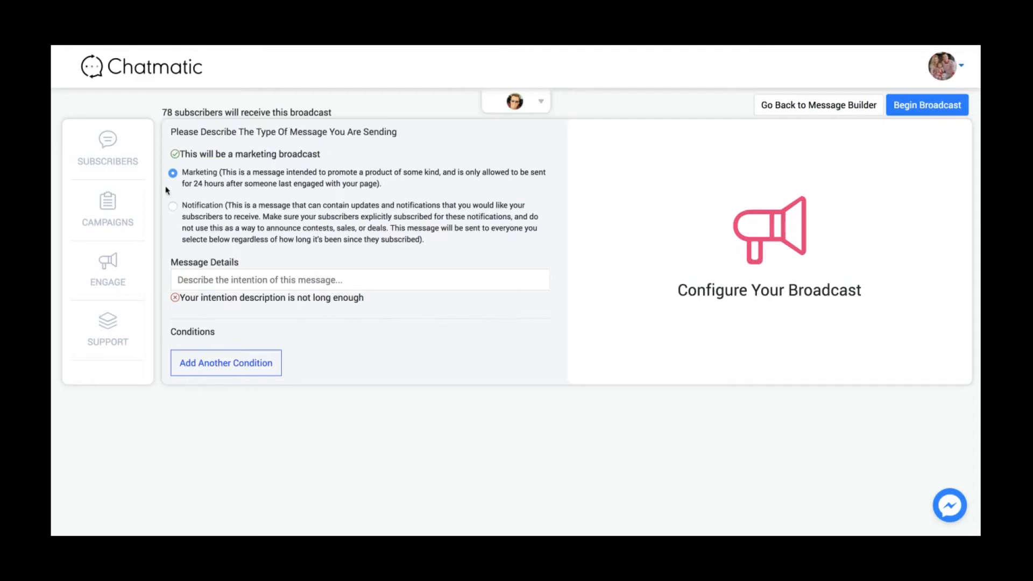
{"action": "left_click", "coordinate": [173, 206]}
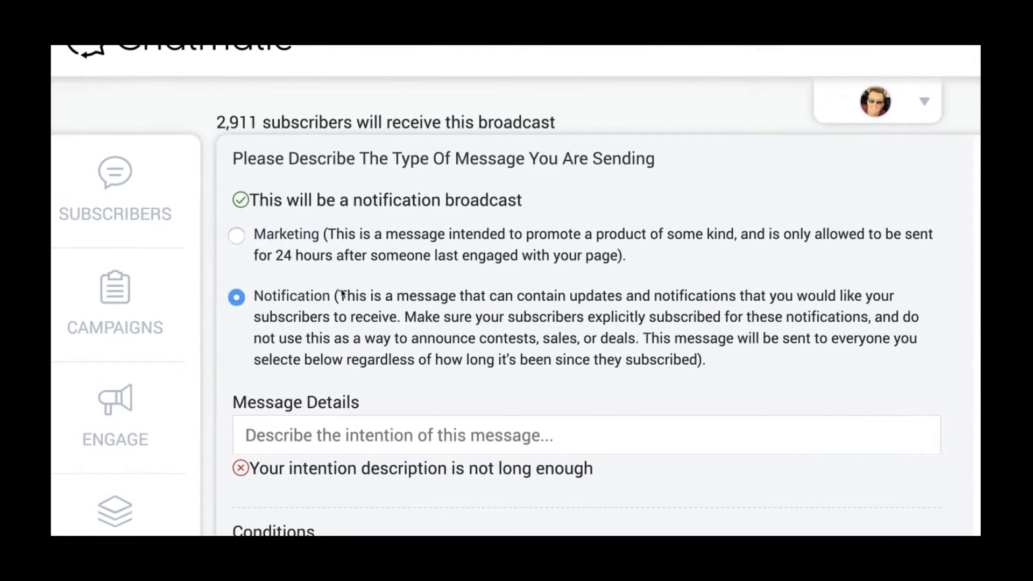
{"action": "scroll", "coordinate": [374, 312], "scroll_direction": "down", "scroll_amount": 2}
{"action": "left_click", "coordinate": [365, 336]}
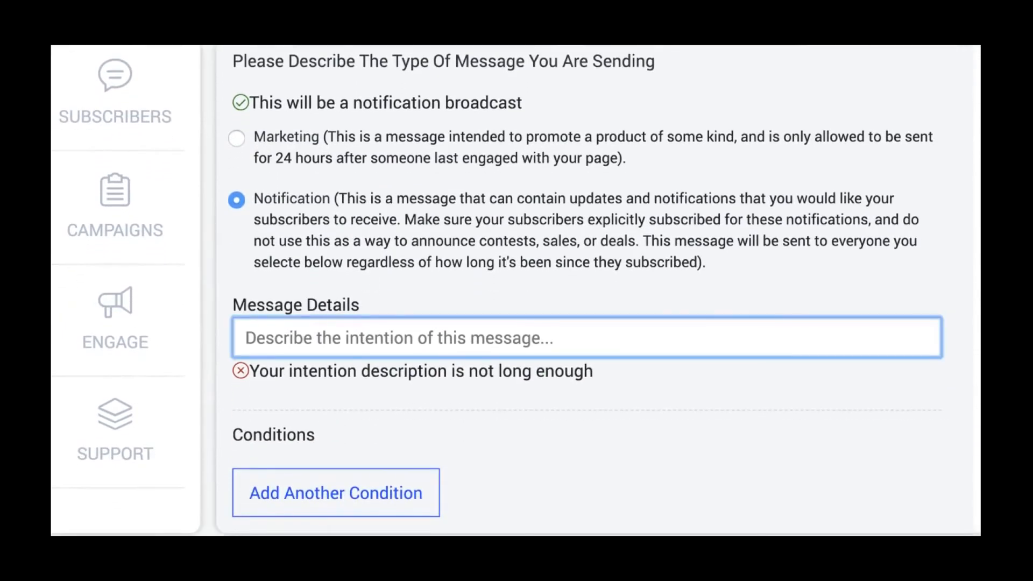
{"action": "type", "text": "Notifc"}
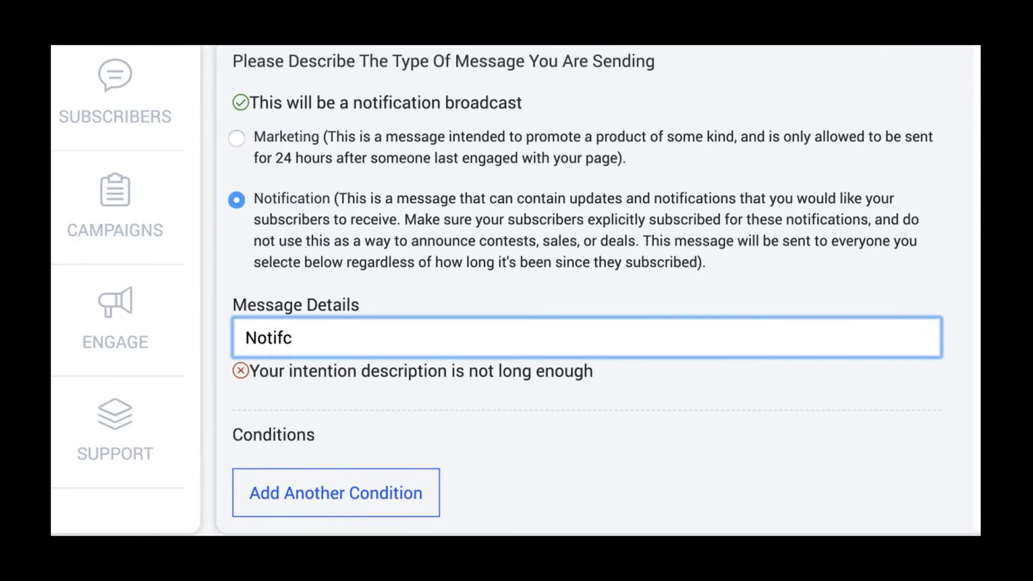
{"action": "key", "text": "BackSpace"}
{"action": "type", "text": "ication for me"}
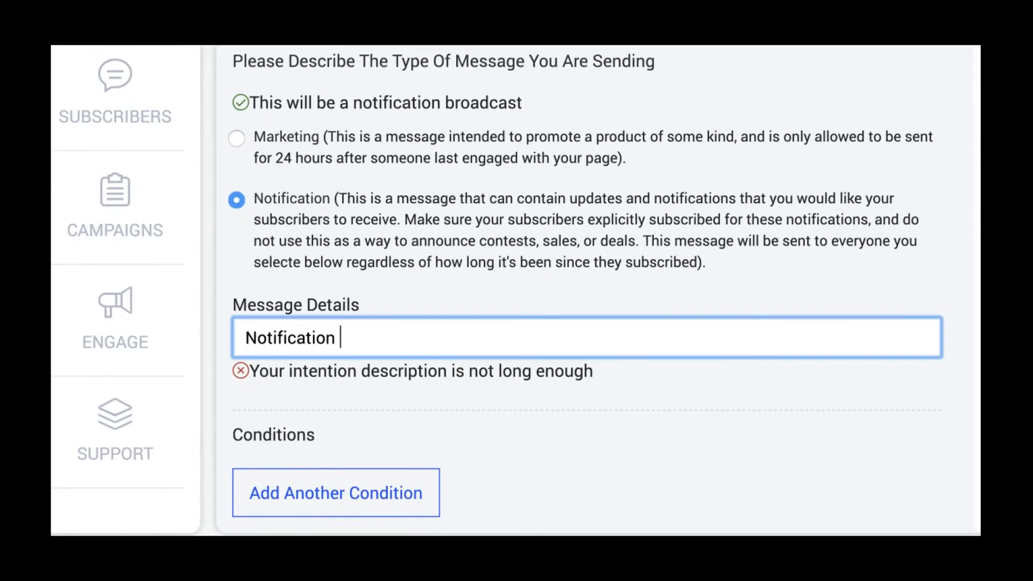
{"action": "key", "text": "BackSpace"}
{"action": "key", "text": "BackSpace"}
{"action": "type", "text": "y members"}
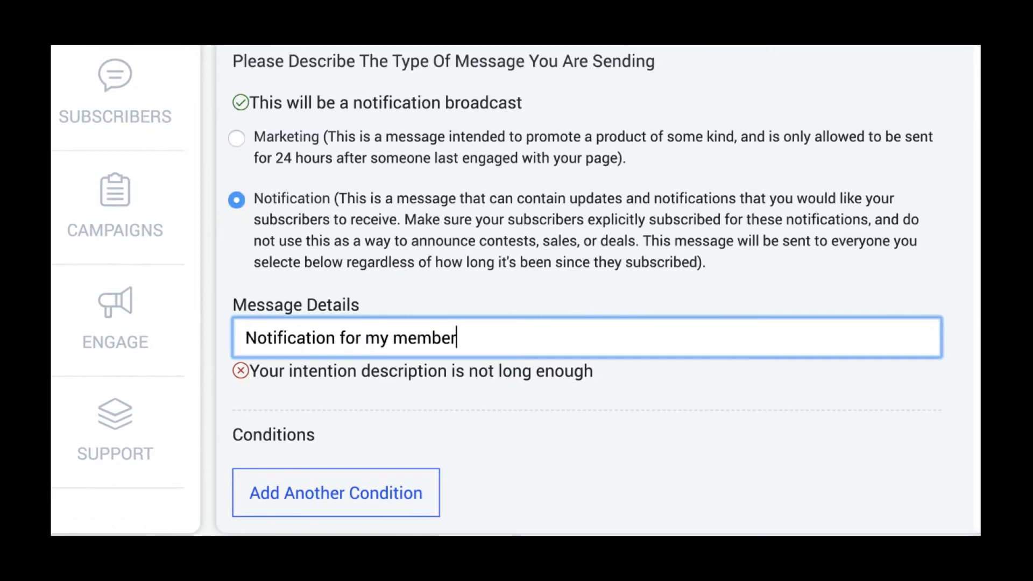
{"action": "left_click", "coordinate": [444, 275]}
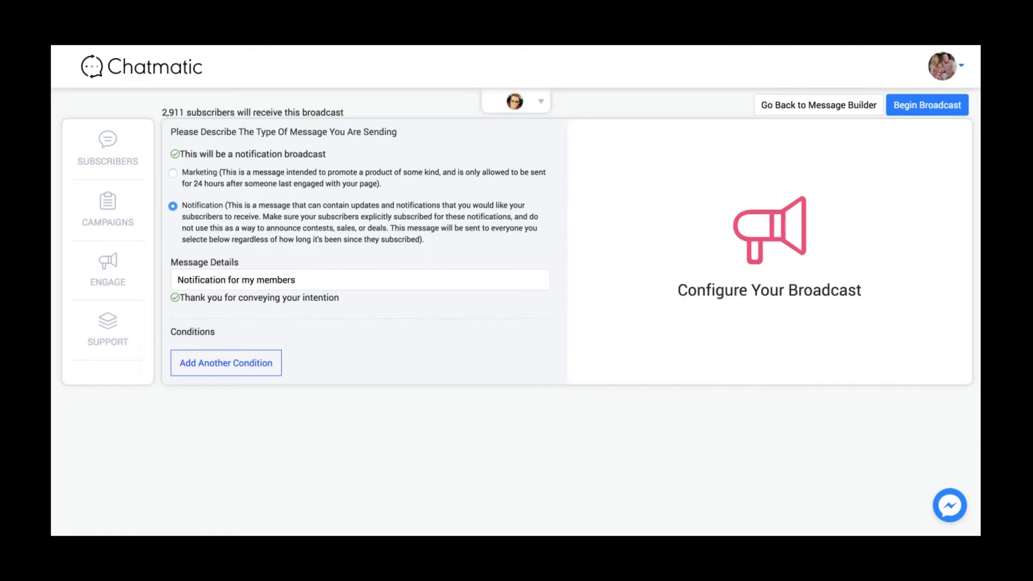
Add the condition "User is subscribed to campaign" with the campaign "4 Day Announcement List"
{"action": "left_click", "coordinate": [212, 367]}
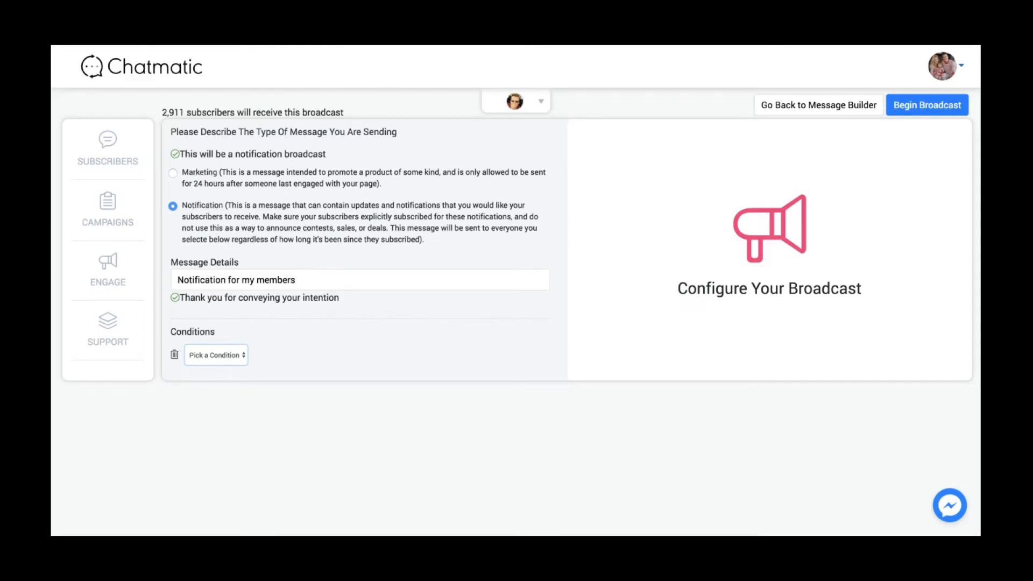
{"action": "left_click", "coordinate": [281, 368]}
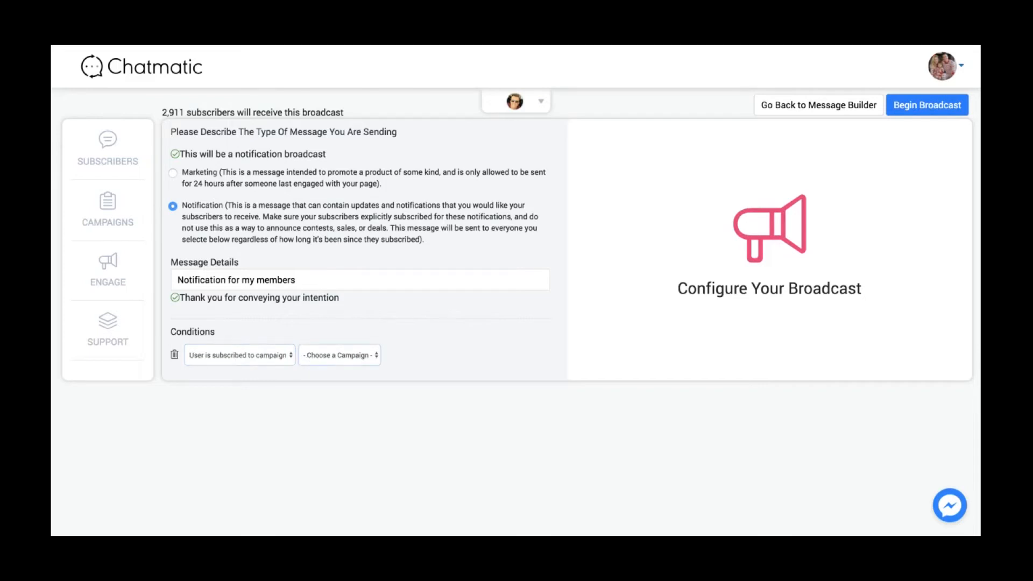
{"action": "left_click", "coordinate": [339, 355]}
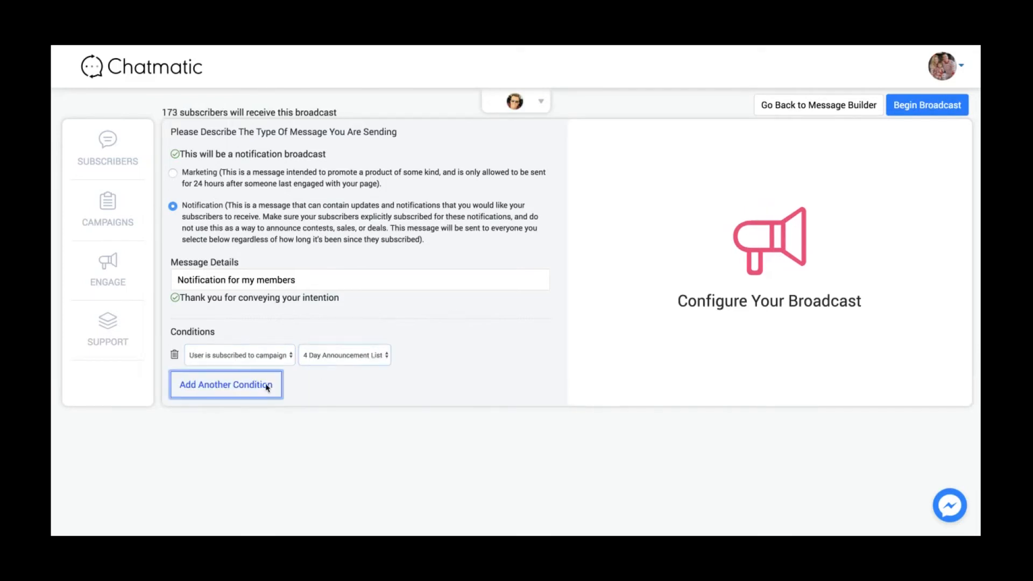
Add a second condition, "User is not subscribed to campaign" with "BTNScan Code", and remove it again
{"action": "left_click", "coordinate": [235, 386]}
{"action": "left_click", "coordinate": [227, 379]}
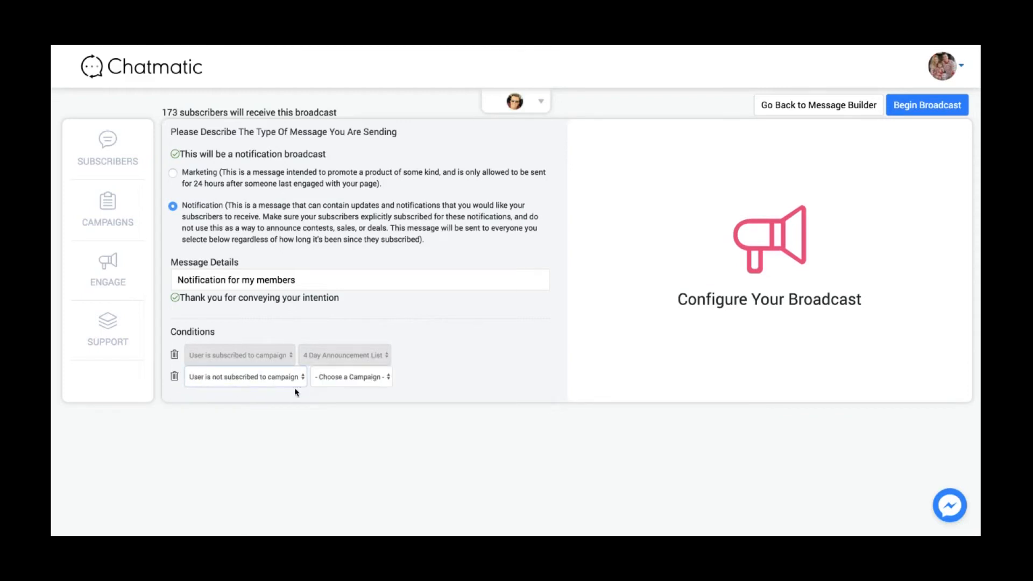
{"action": "left_click", "coordinate": [349, 428]}
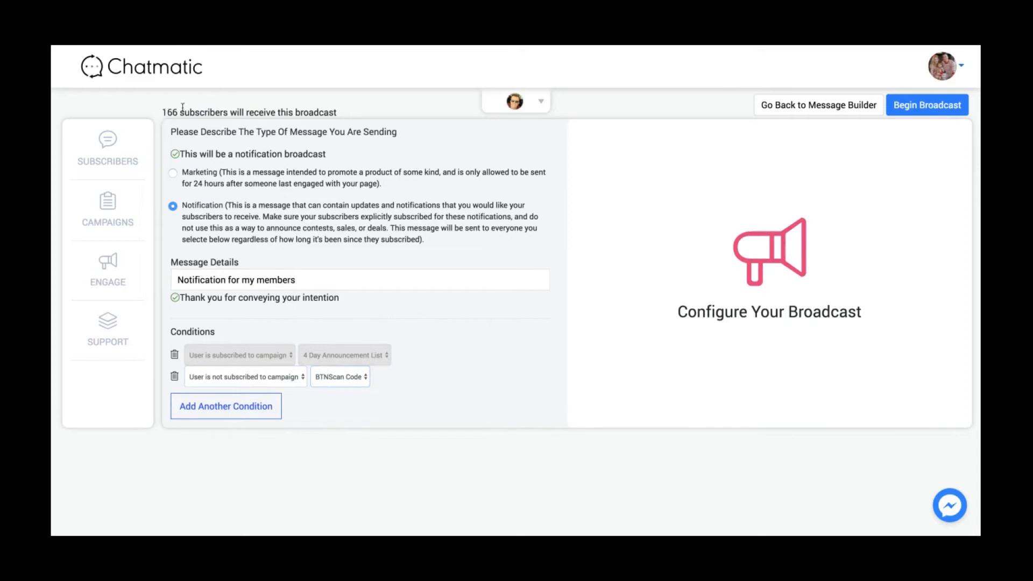
{"action": "left_click", "coordinate": [174, 377]}
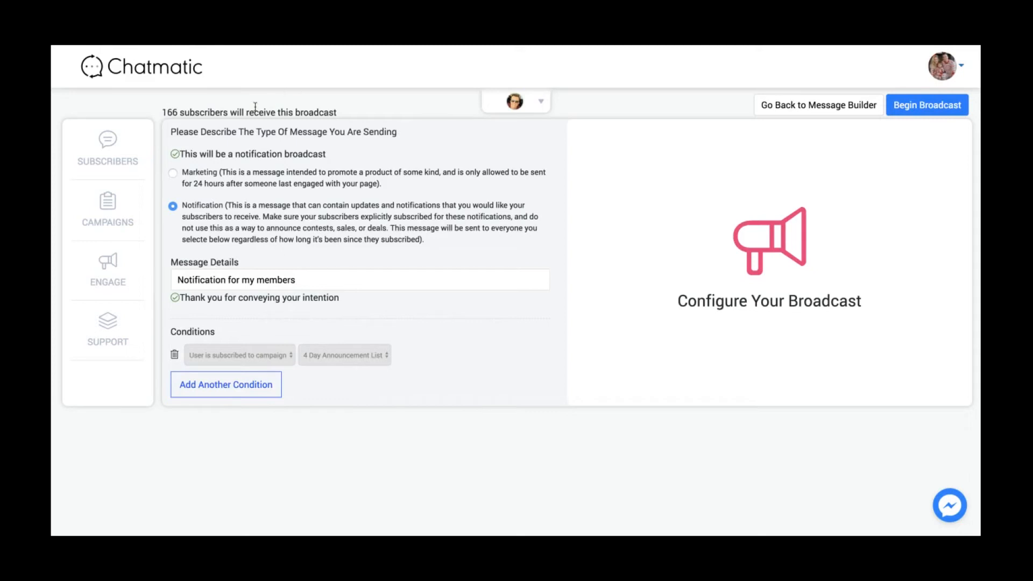
Keep the broadcast type on Notification and add the condition "User is not subscribed to campaign" with the campaign "Bootcamp Actual Reminder"
{"action": "left_click", "coordinate": [173, 173]}
{"action": "left_click", "coordinate": [173, 206]}
{"action": "left_click", "coordinate": [210, 395]}
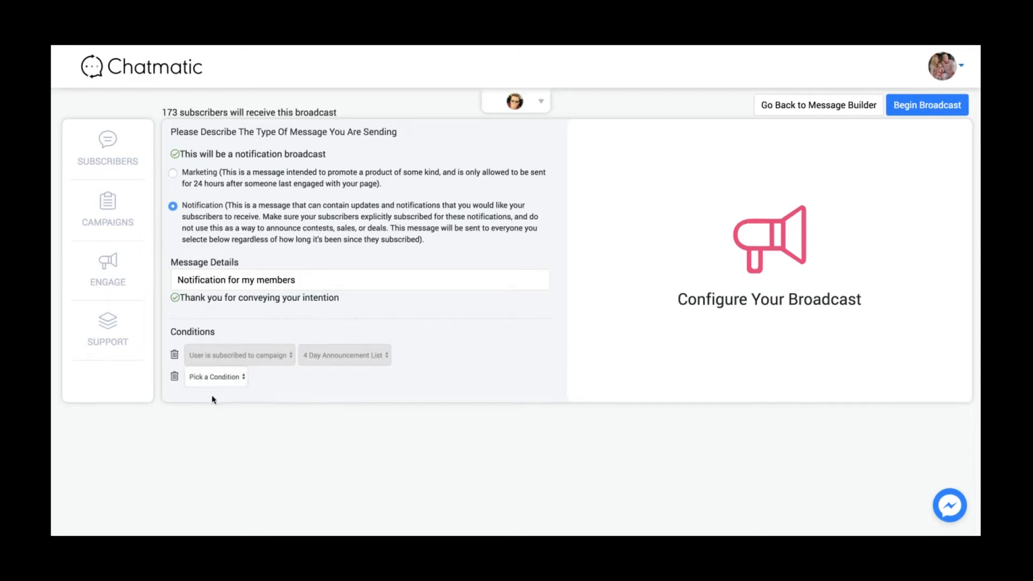
{"action": "left_click", "coordinate": [220, 411]}
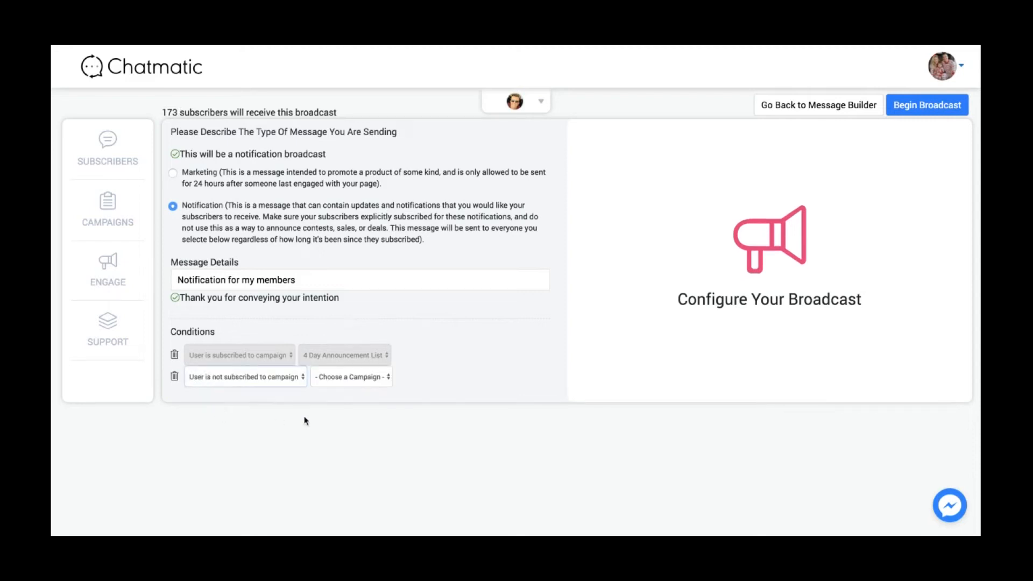
{"action": "left_click", "coordinate": [347, 379]}
{"action": "left_click", "coordinate": [347, 398]}
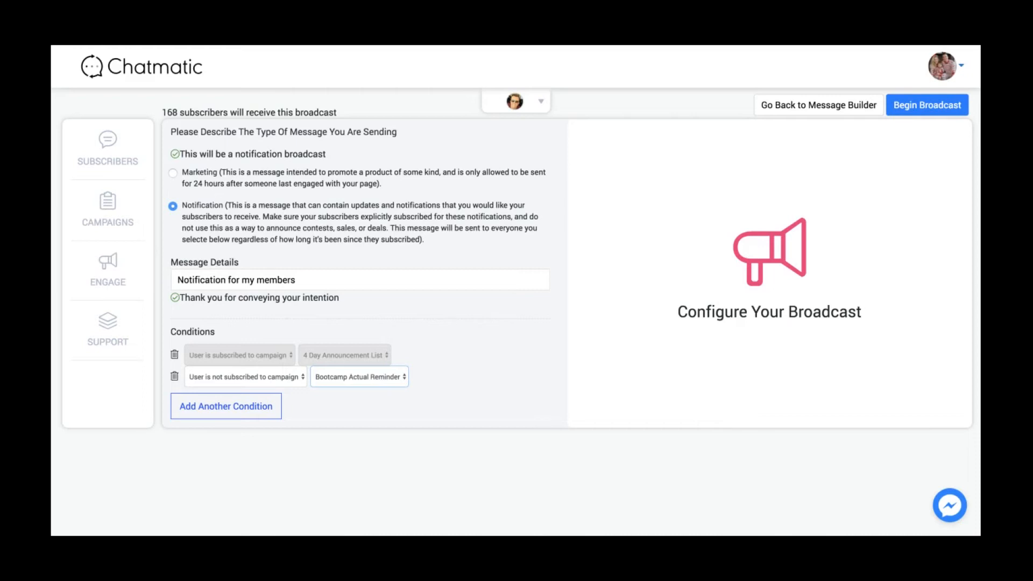
View the pre-submit settings of a new Landing Page campaign and return to the campaign list
{"action": "left_click", "coordinate": [108, 204]}
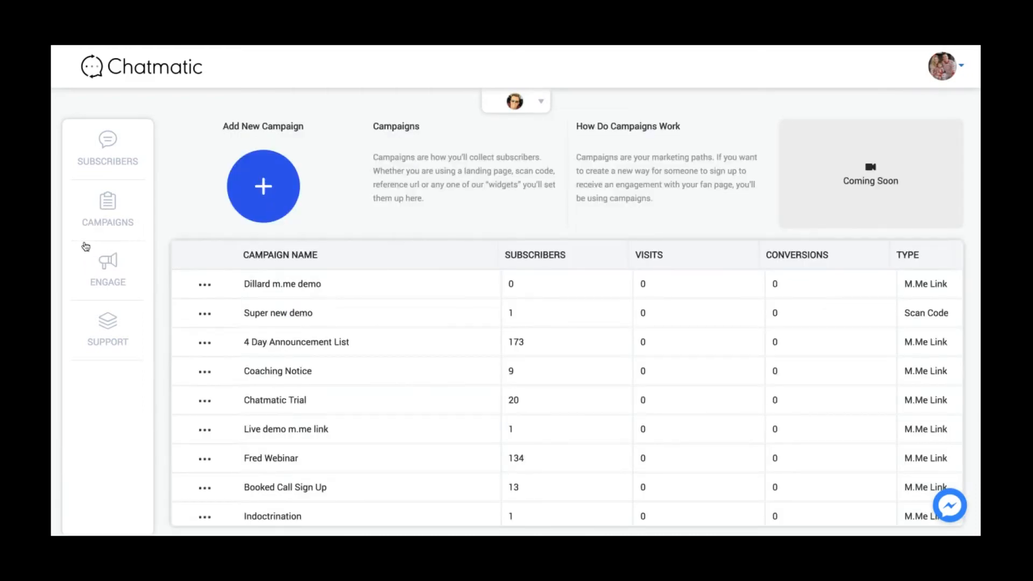
{"action": "left_click", "coordinate": [256, 209]}
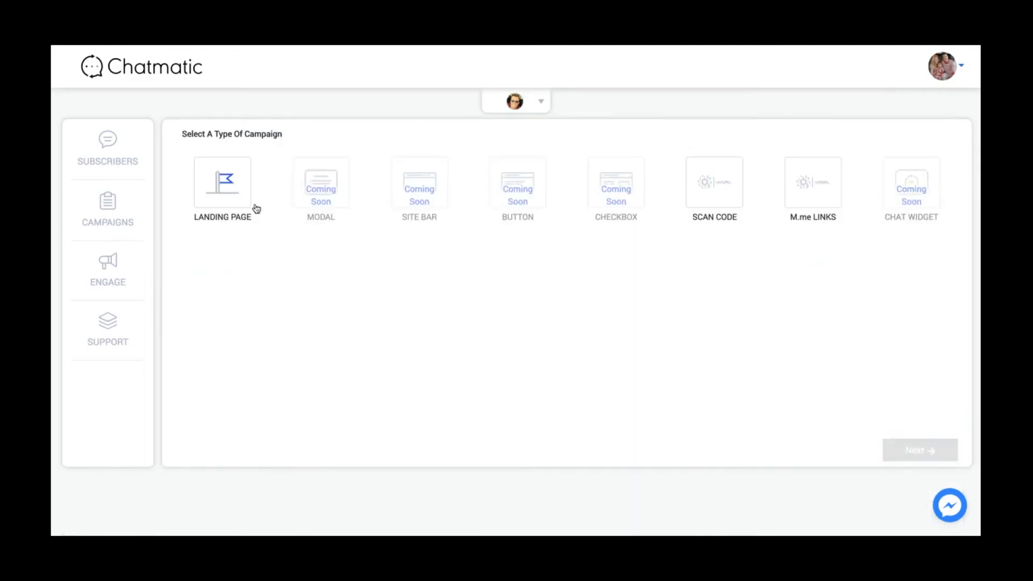
{"action": "left_click", "coordinate": [230, 183]}
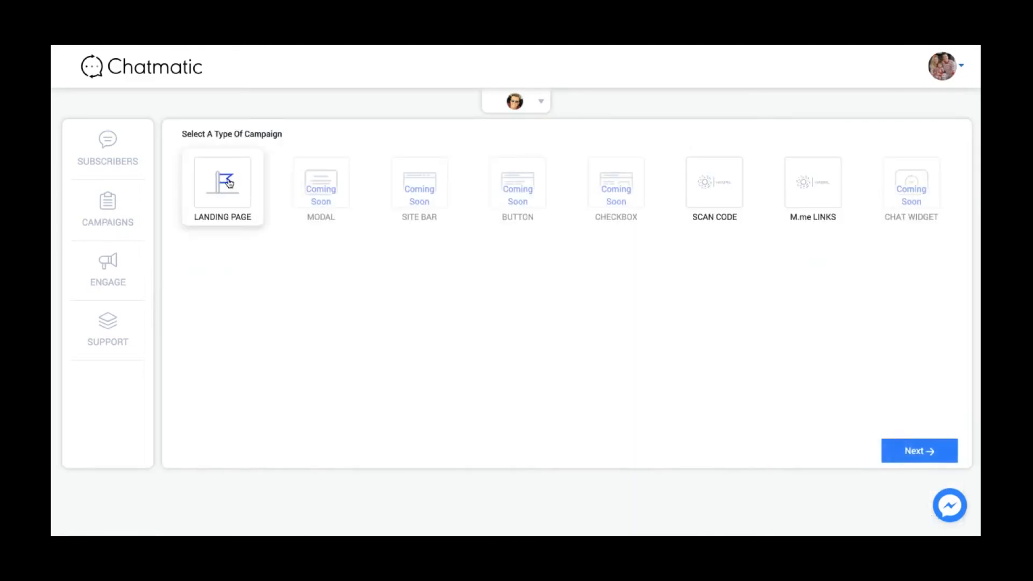
{"action": "left_click", "coordinate": [939, 446]}
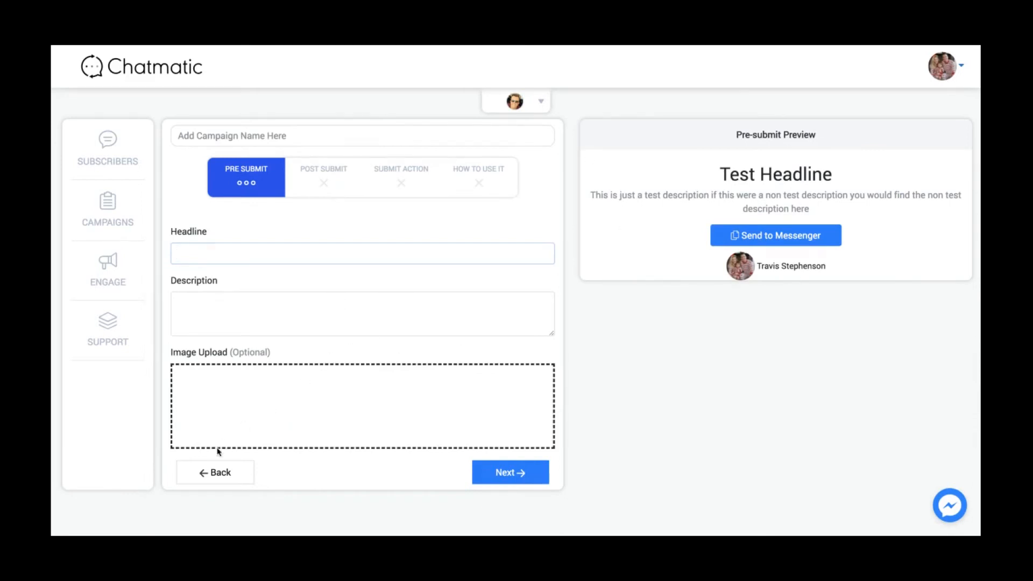
{"action": "left_click", "coordinate": [85, 218]}
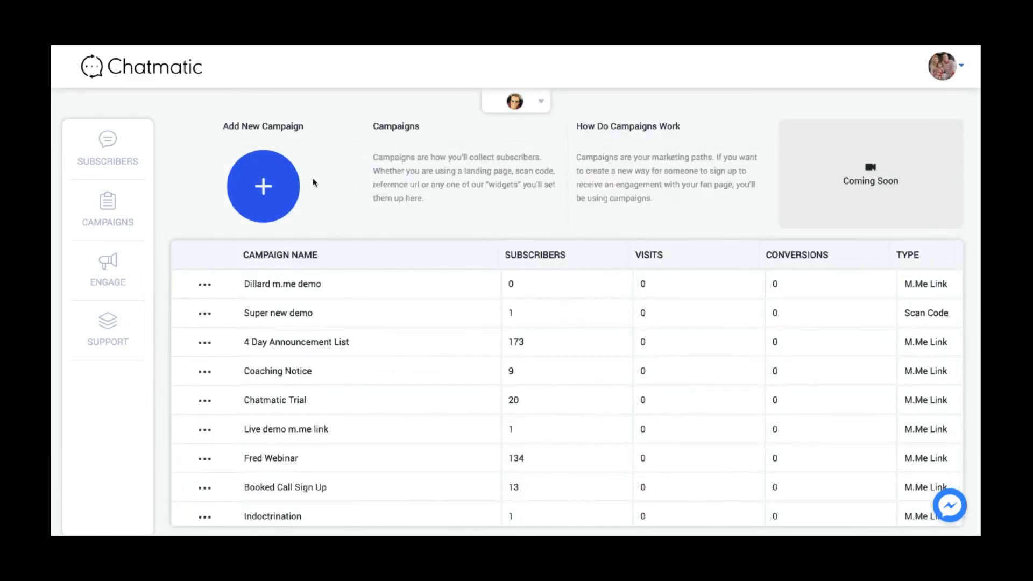
Start a new Scan Code campaign and look through the existing engagements available for its submit action
{"action": "left_click", "coordinate": [293, 183]}
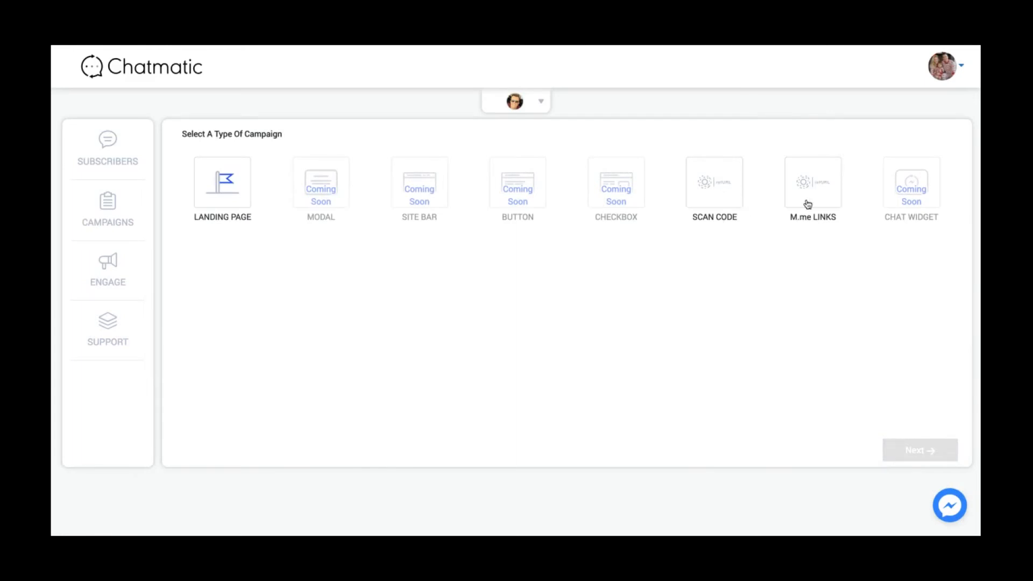
{"action": "left_click", "coordinate": [697, 185]}
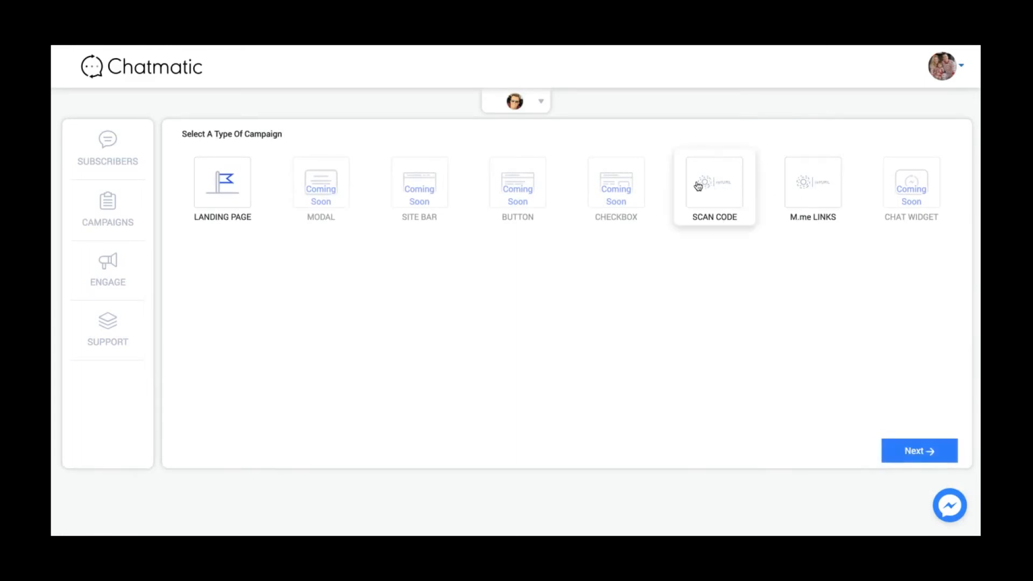
{"action": "left_click", "coordinate": [923, 452]}
{"action": "left_click", "coordinate": [435, 376]}
{"action": "scroll", "coordinate": [197, 340], "scroll_direction": "down", "scroll_amount": 5}
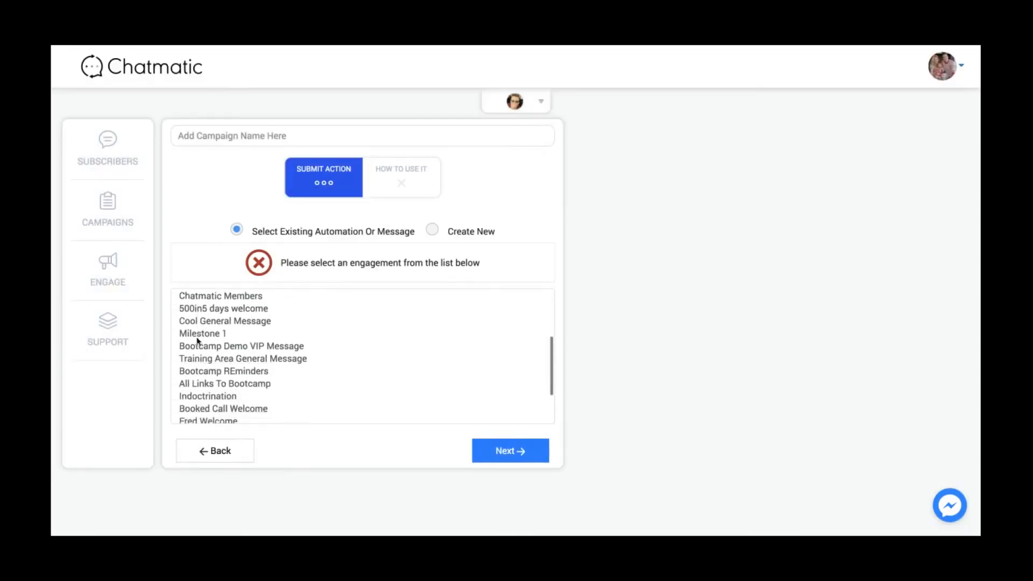
{"action": "scroll", "coordinate": [197, 340], "scroll_direction": "up", "scroll_amount": 5}
{"action": "scroll", "coordinate": [198, 316], "scroll_direction": "down", "scroll_amount": 3}
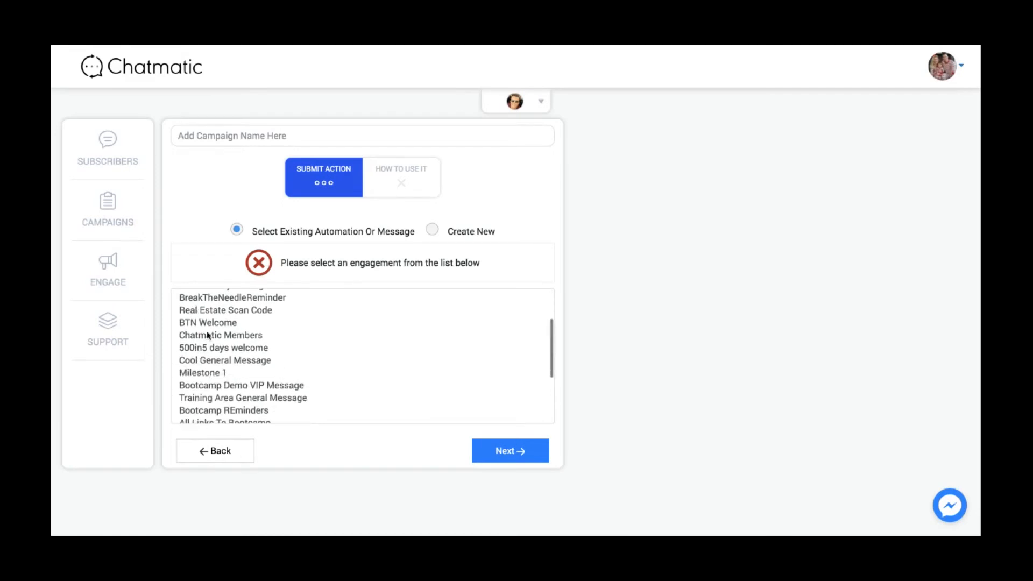
Name the campaign "4443e333", assign the existing engagement "LaunchPartyMessage", generate the scan code and finish the campaign
{"action": "left_click", "coordinate": [273, 126]}
{"action": "type", "text": "4443e333"}
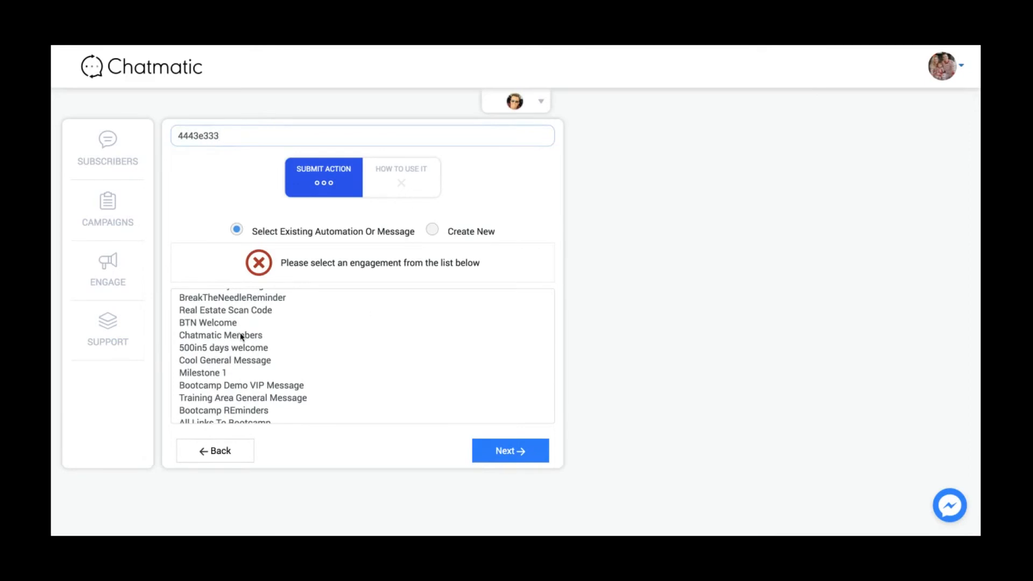
{"action": "scroll", "coordinate": [238, 333], "scroll_direction": "up", "scroll_amount": 3}
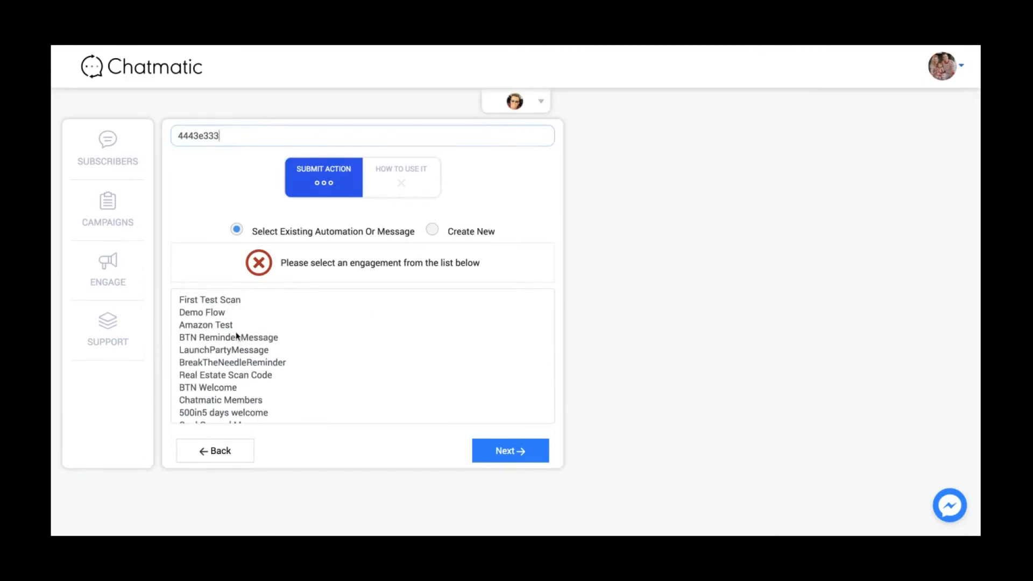
{"action": "left_click", "coordinate": [238, 351]}
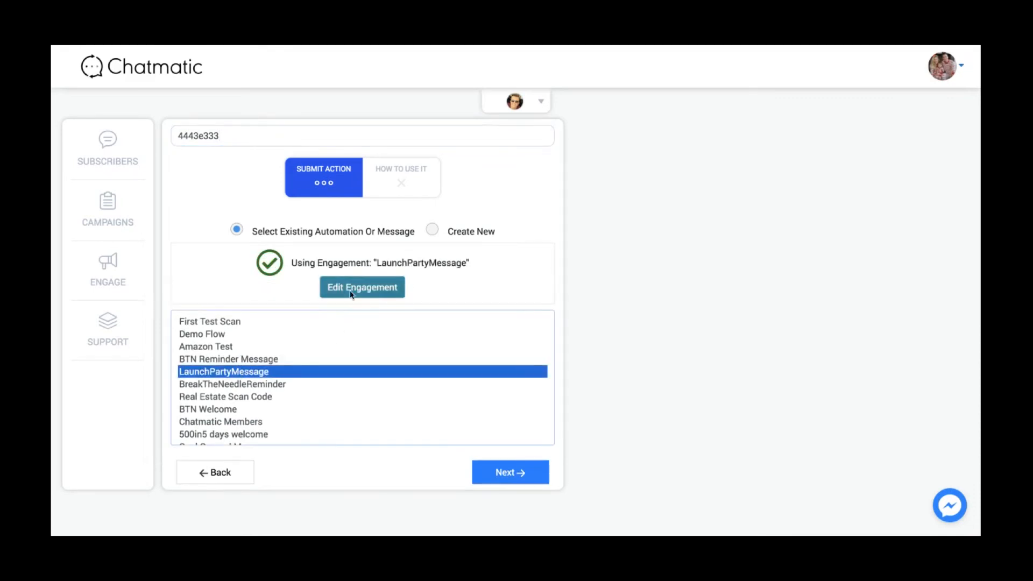
{"action": "left_click", "coordinate": [497, 476]}
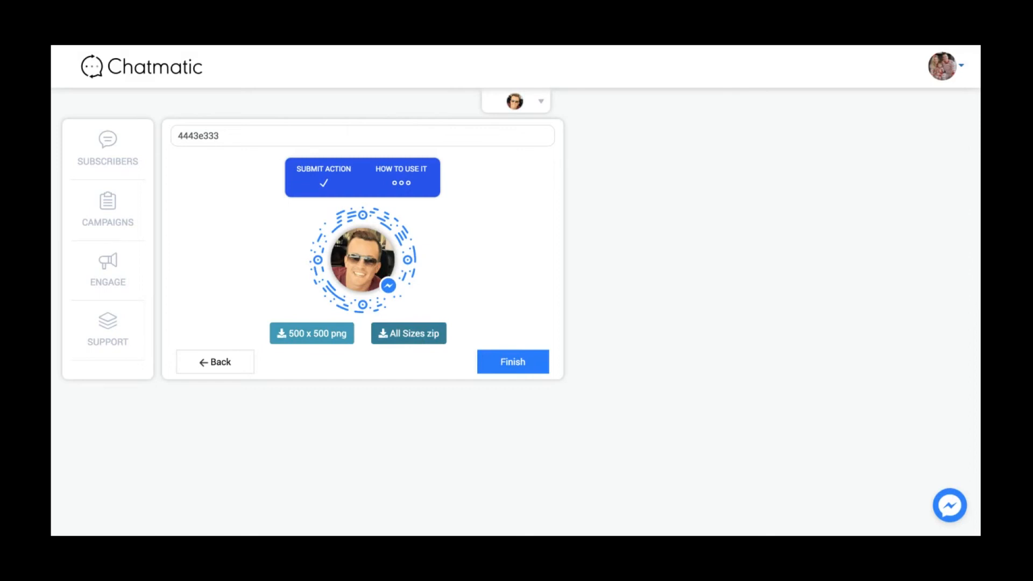
{"action": "left_click", "coordinate": [522, 369]}
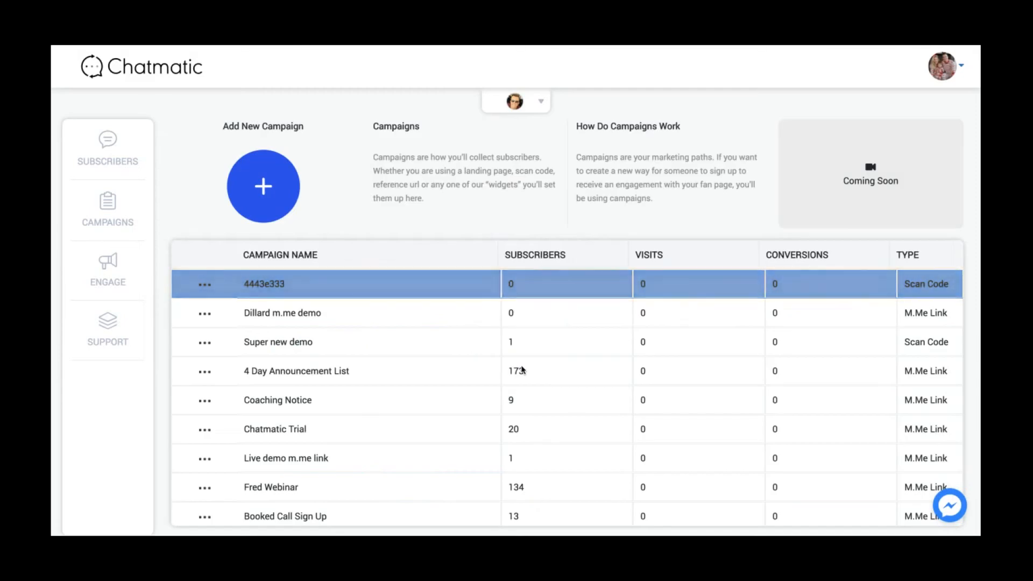
Delete the scan code campaign "4443e333" and look over the remaining campaigns
{"action": "left_click", "coordinate": [203, 285]}
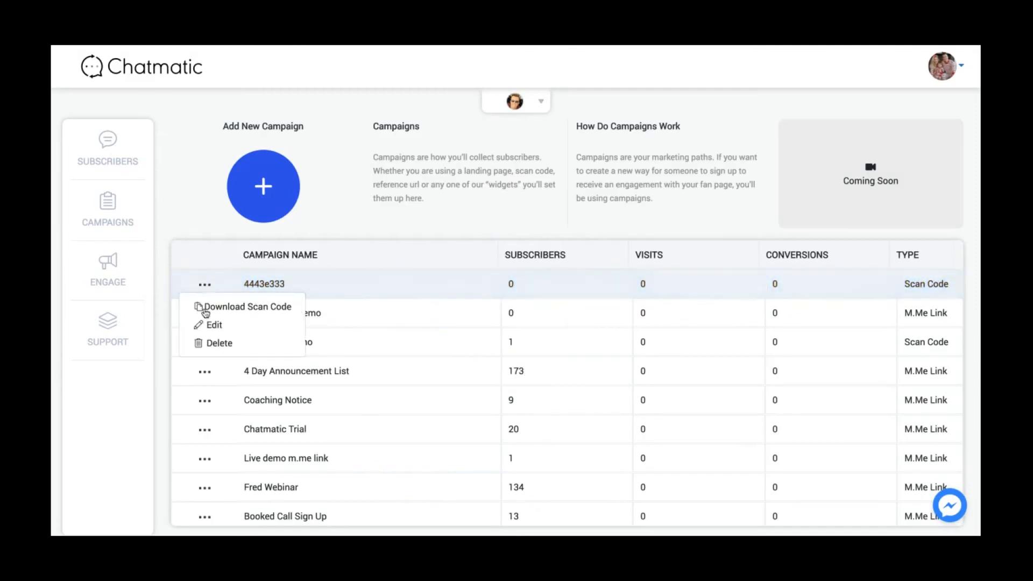
{"action": "left_click", "coordinate": [211, 344]}
{"action": "left_click", "coordinate": [465, 350]}
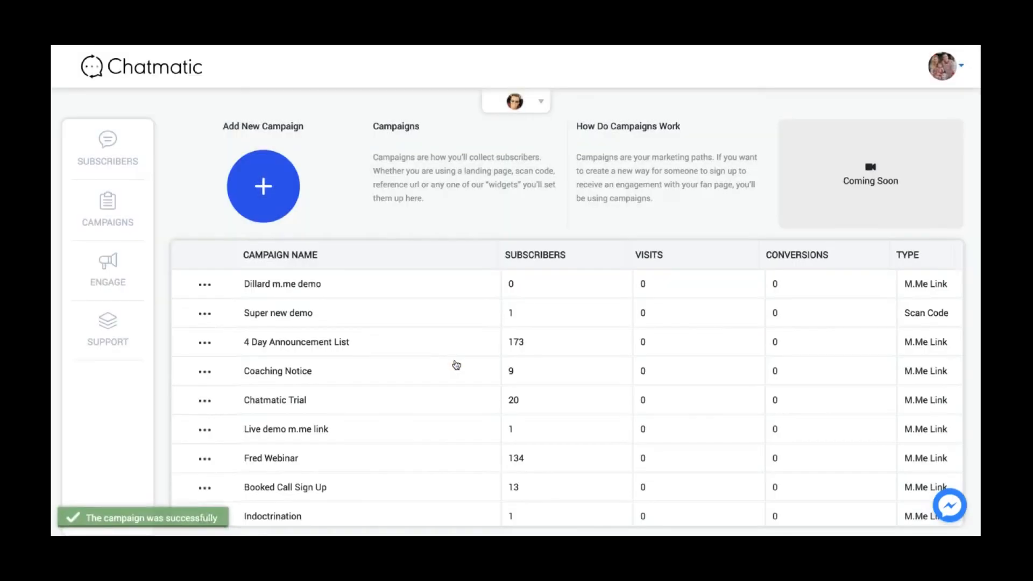
{"action": "scroll", "coordinate": [464, 387], "scroll_direction": "down", "scroll_amount": 3}
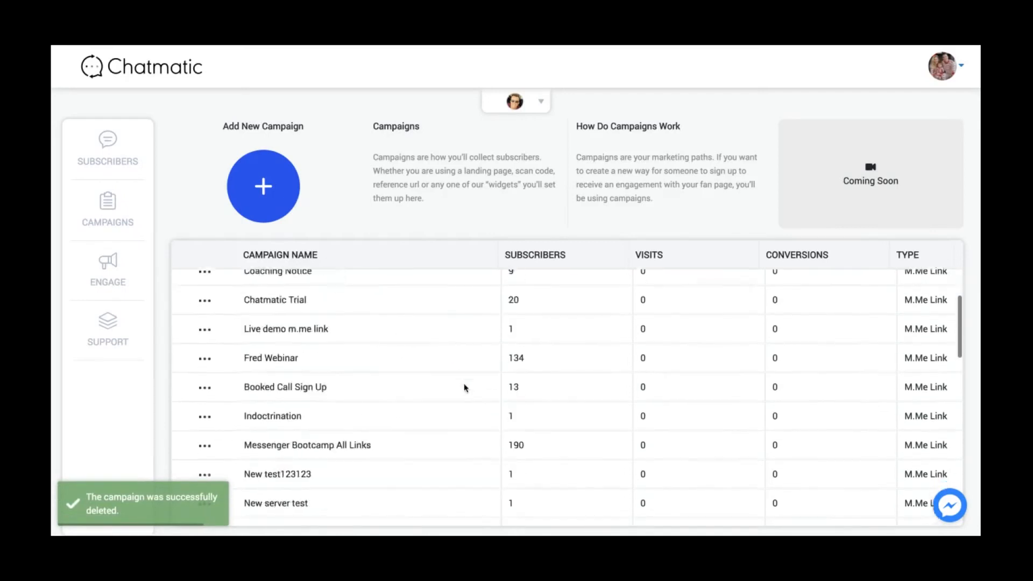
{"action": "scroll", "coordinate": [464, 387], "scroll_direction": "up", "scroll_amount": 3}
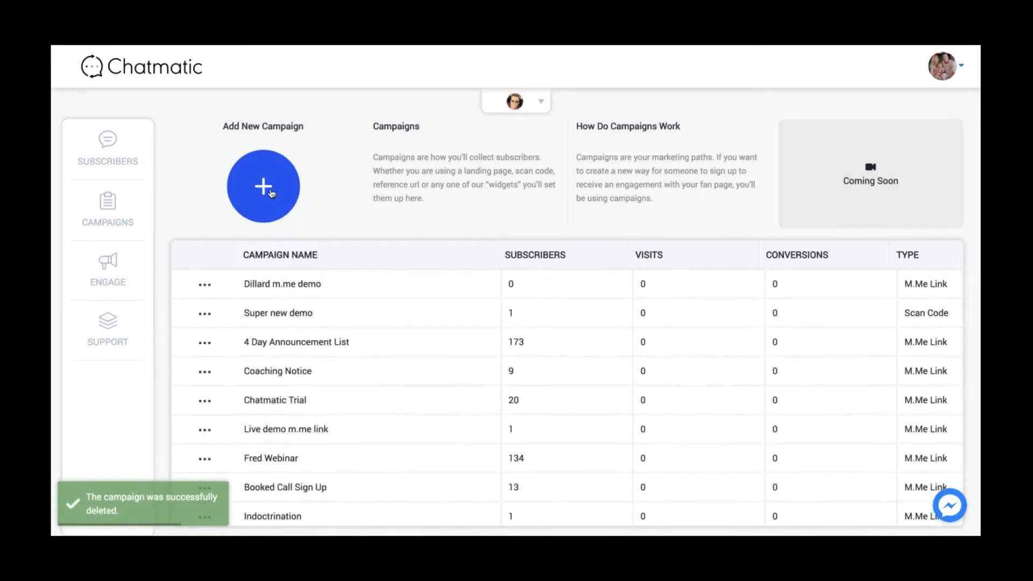
View the list of engagements and switch to the fan page "The Chestee"
{"action": "left_click", "coordinate": [101, 266]}
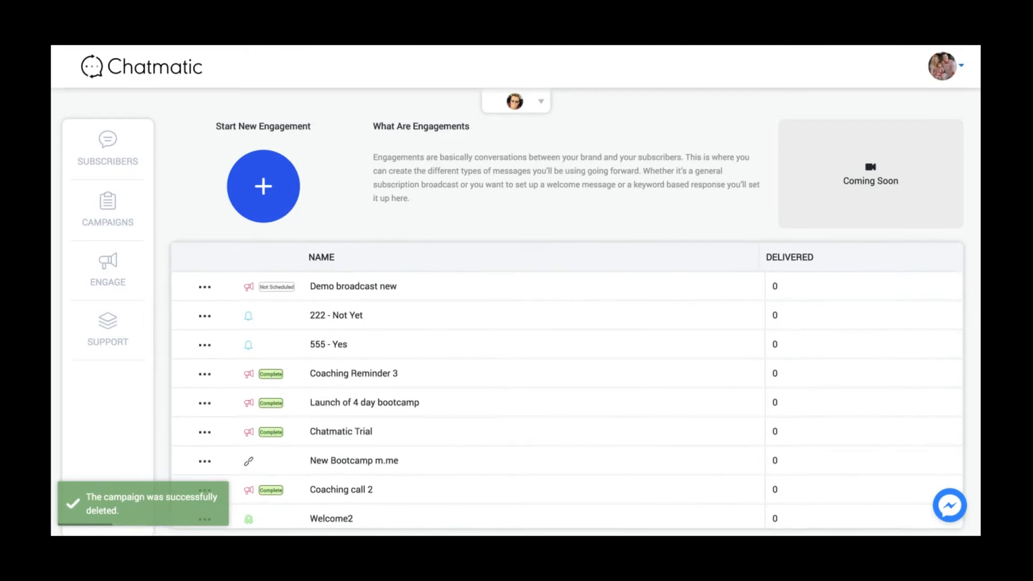
{"action": "left_click", "coordinate": [515, 92]}
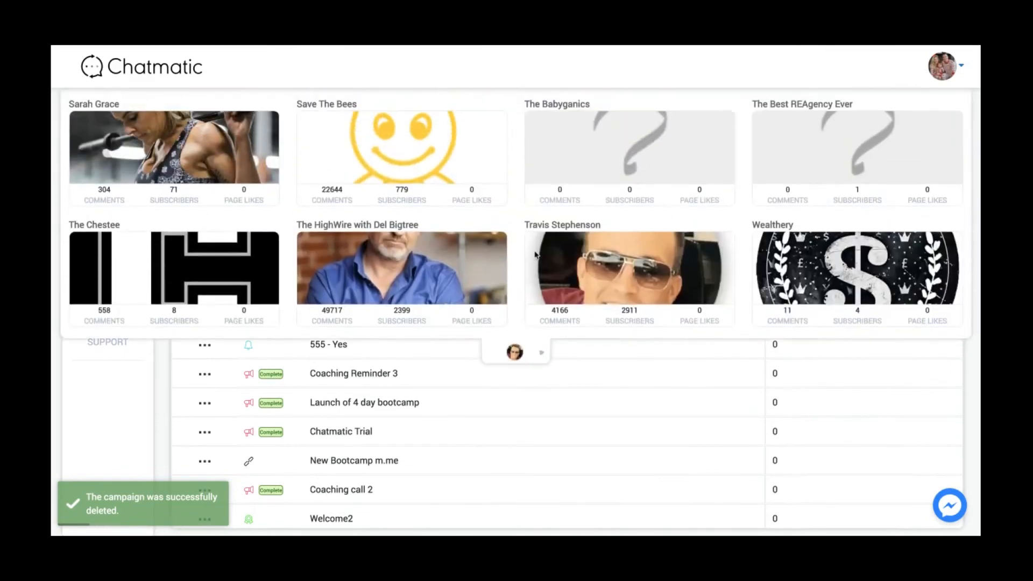
{"action": "left_click", "coordinate": [186, 280]}
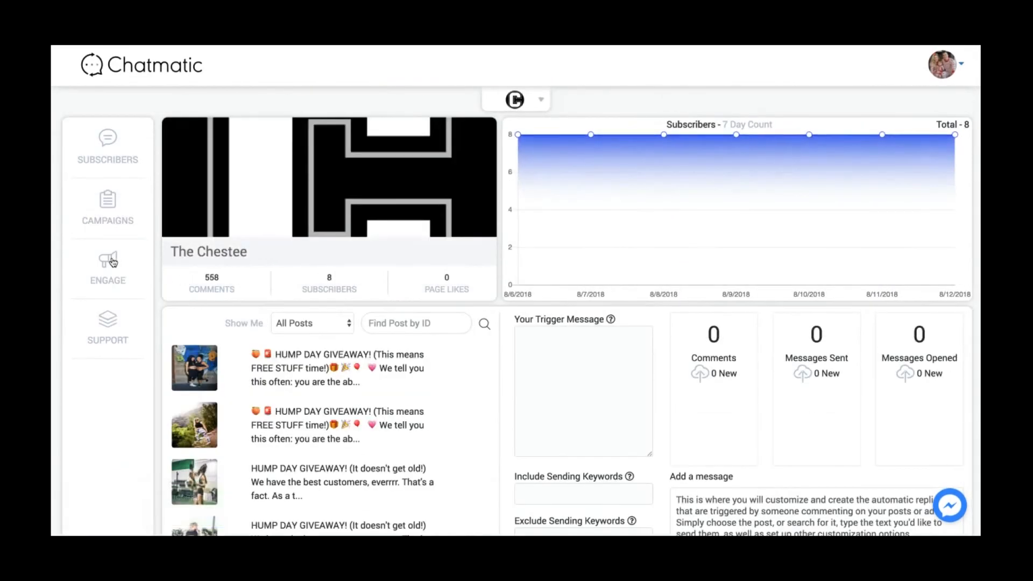
Start a new engagement for The Chestee and try the Welcome Message and Keyword Message types, ending on Welcome Message
{"action": "left_click", "coordinate": [113, 262]}
{"action": "left_click", "coordinate": [255, 196]}
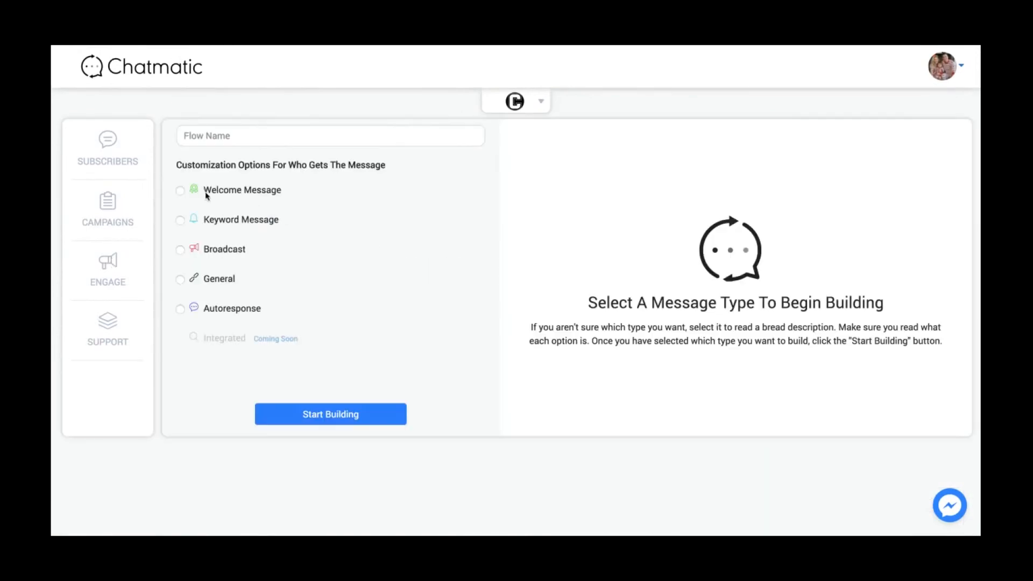
{"action": "left_click", "coordinate": [178, 192]}
{"action": "left_click", "coordinate": [236, 131]}
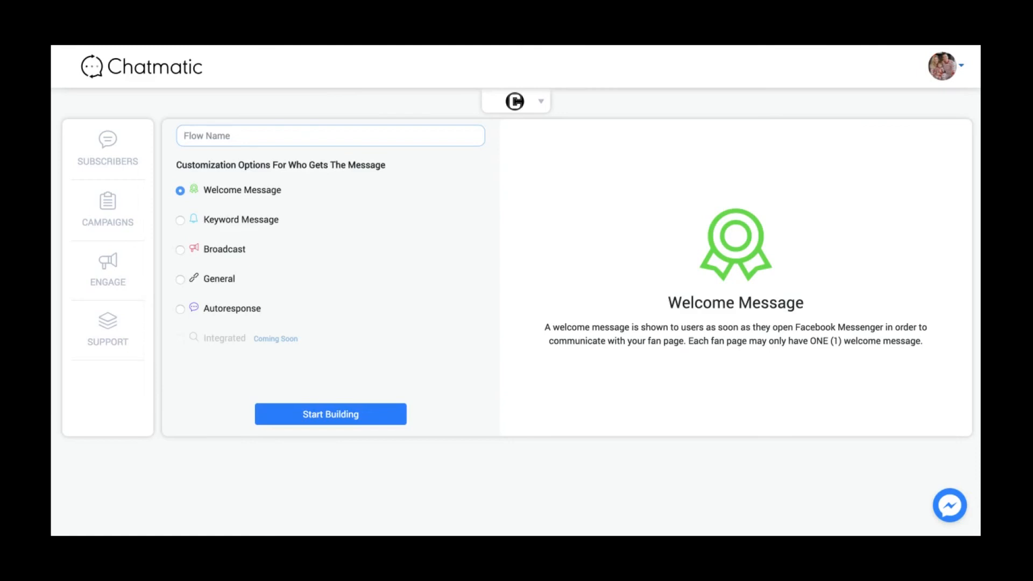
{"action": "left_click", "coordinate": [240, 220]}
{"action": "left_click", "coordinate": [211, 192]}
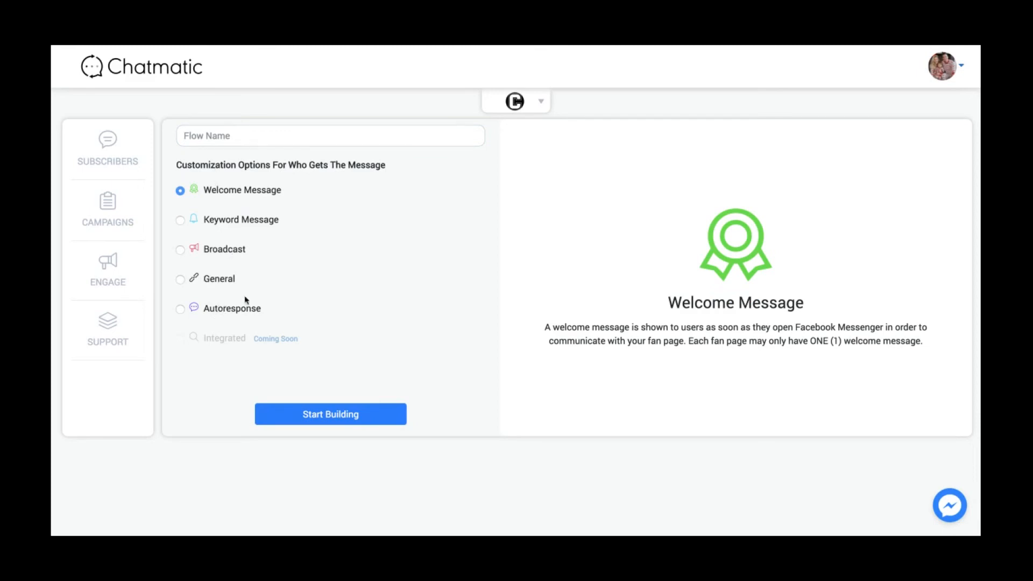
Examine The Chestee's subscribers, viewing two subscribers' message and campaign statistics and one subscriber's summary with its notes field
{"action": "left_click", "coordinate": [111, 148]}
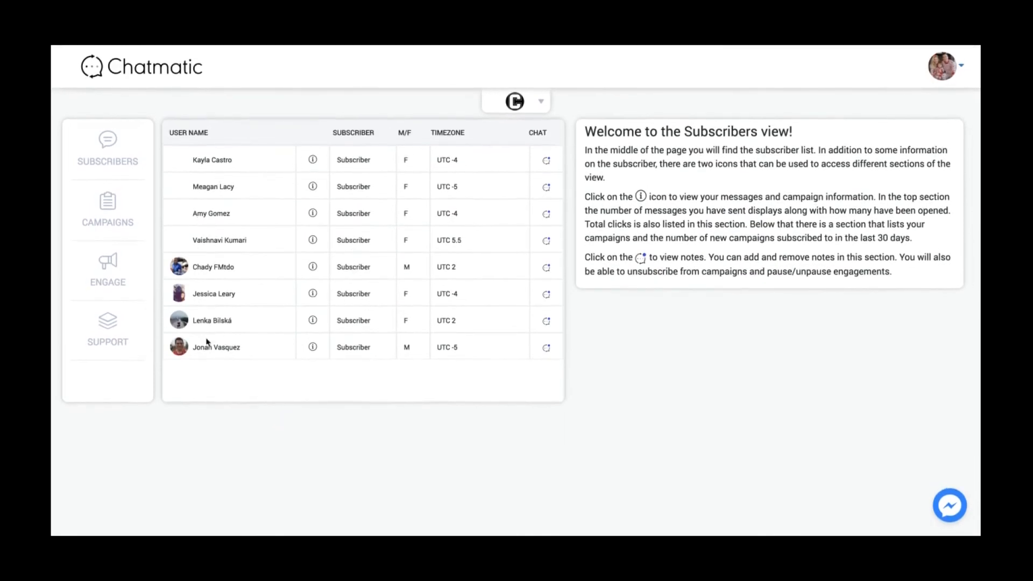
{"action": "left_click", "coordinate": [312, 348]}
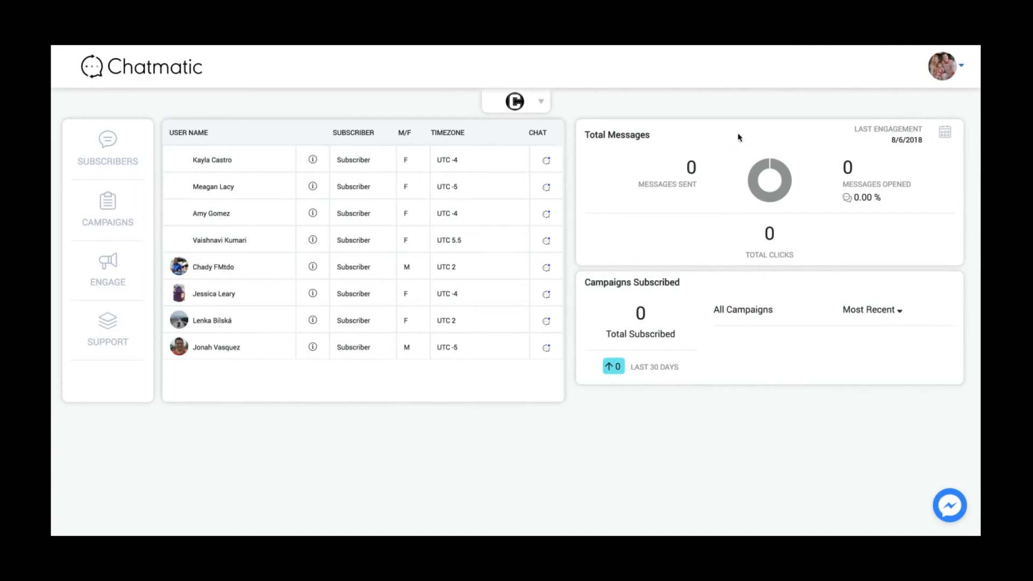
{"action": "left_click", "coordinate": [313, 294]}
{"action": "left_click", "coordinate": [546, 296]}
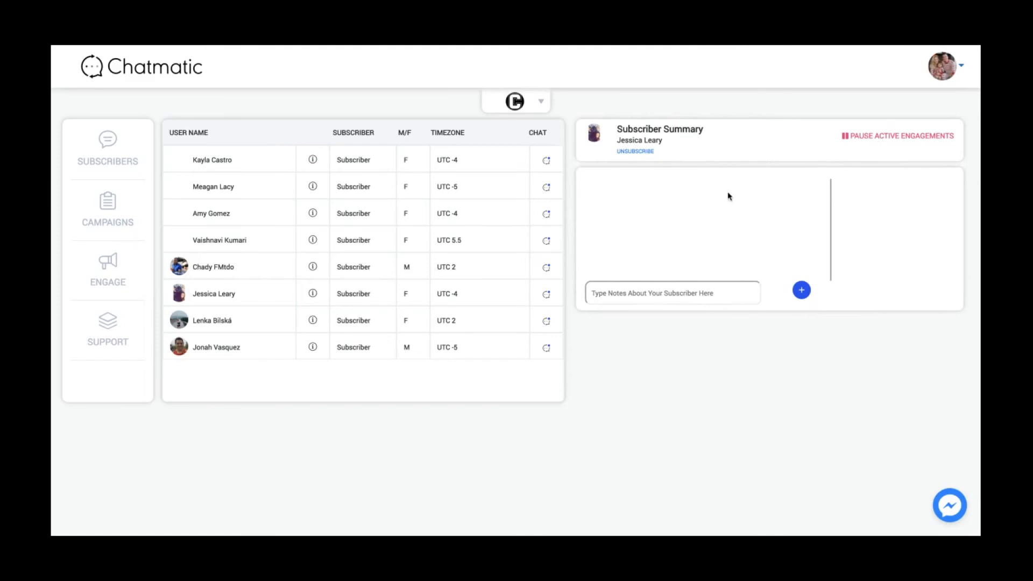
{"action": "left_click", "coordinate": [643, 293]}
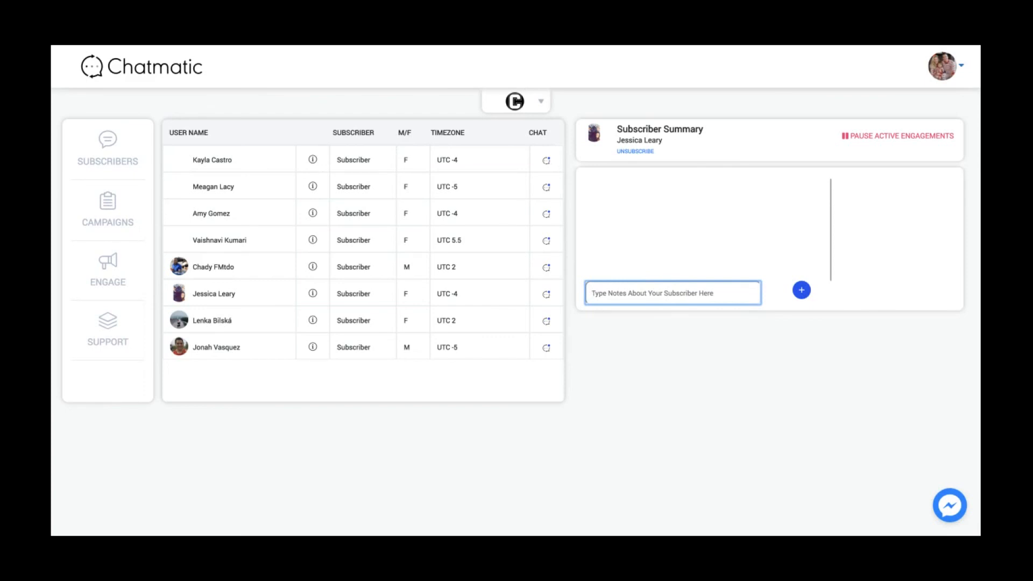
Look through the connected fan pages in the page switcher
{"action": "left_click", "coordinate": [541, 101]}
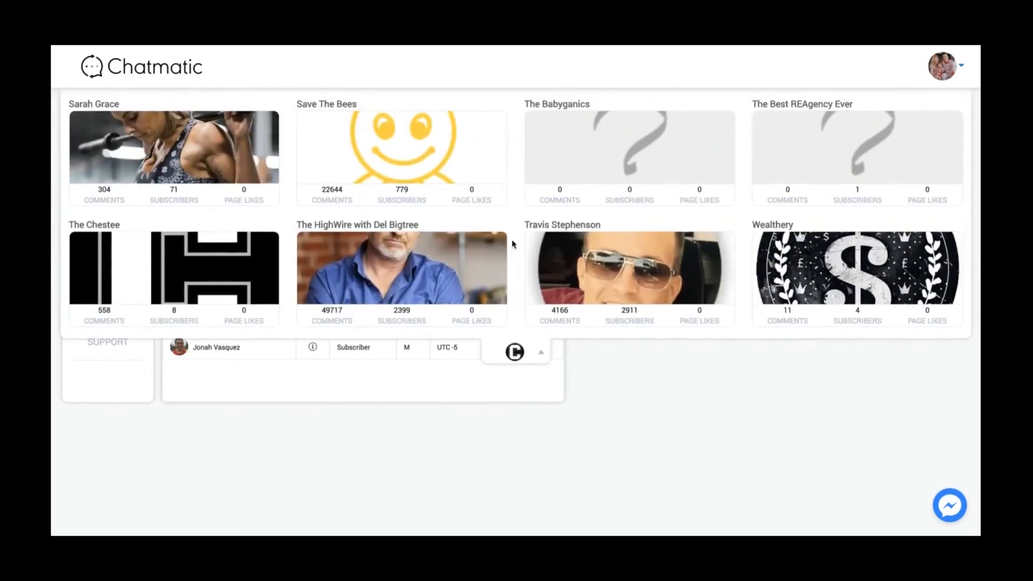
{"action": "scroll", "coordinate": [513, 244], "scroll_direction": "up", "scroll_amount": 5}
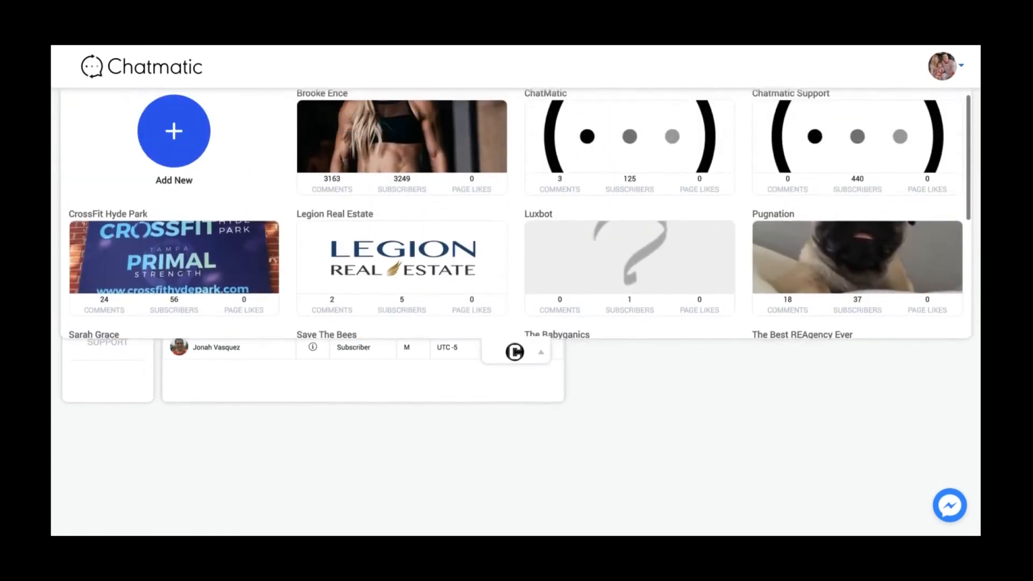
{"action": "scroll", "coordinate": [515, 215], "scroll_direction": "down", "scroll_amount": 4}
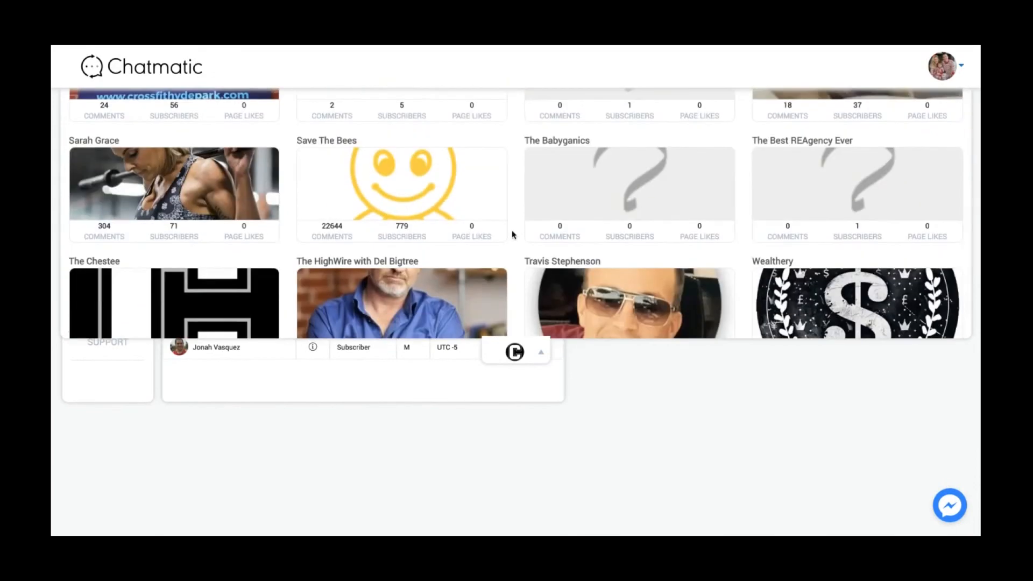
{"action": "scroll", "coordinate": [512, 235], "scroll_direction": "down", "scroll_amount": 1}
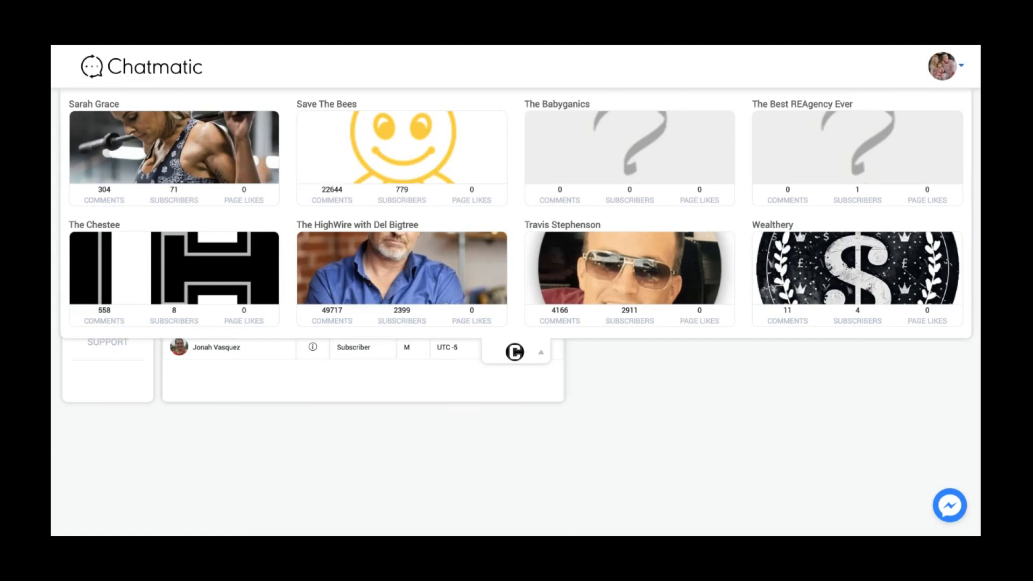
Close the fan page switcher, open the Chatmatic Support bot's chat to view its conversation, and close the chat
{"action": "left_click", "coordinate": [536, 359]}
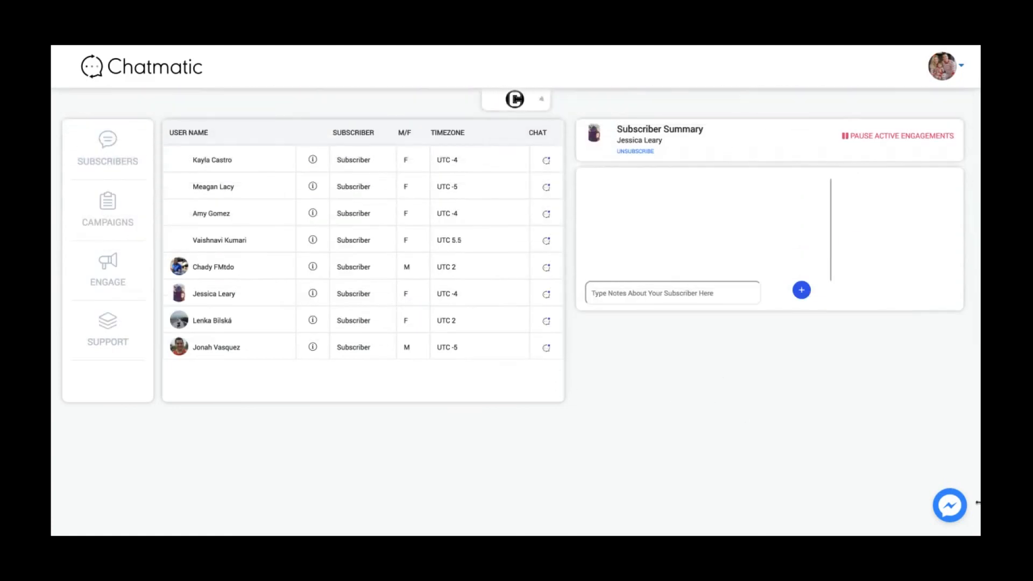
{"action": "left_click", "coordinate": [945, 510]}
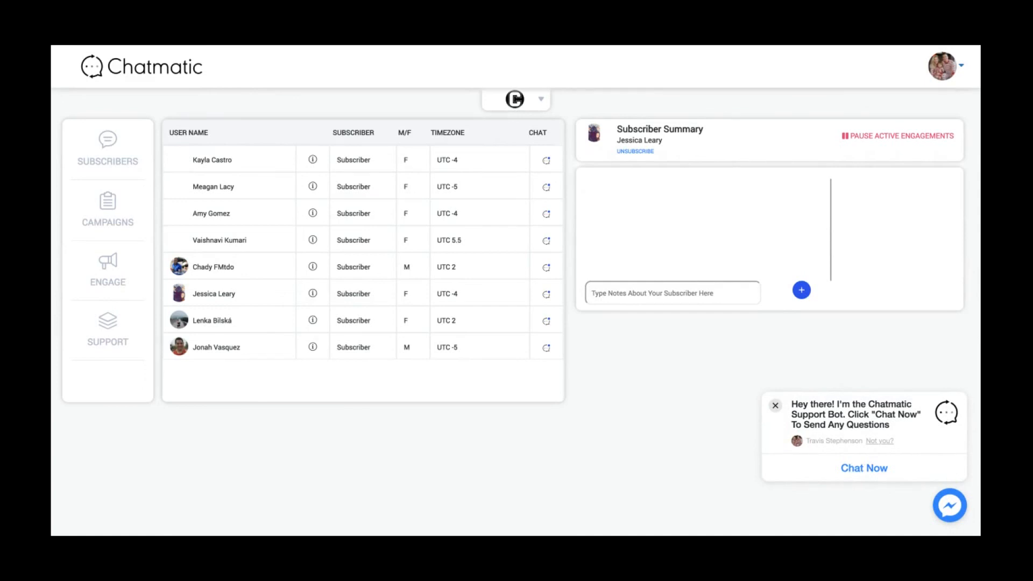
{"action": "left_click", "coordinate": [863, 467]}
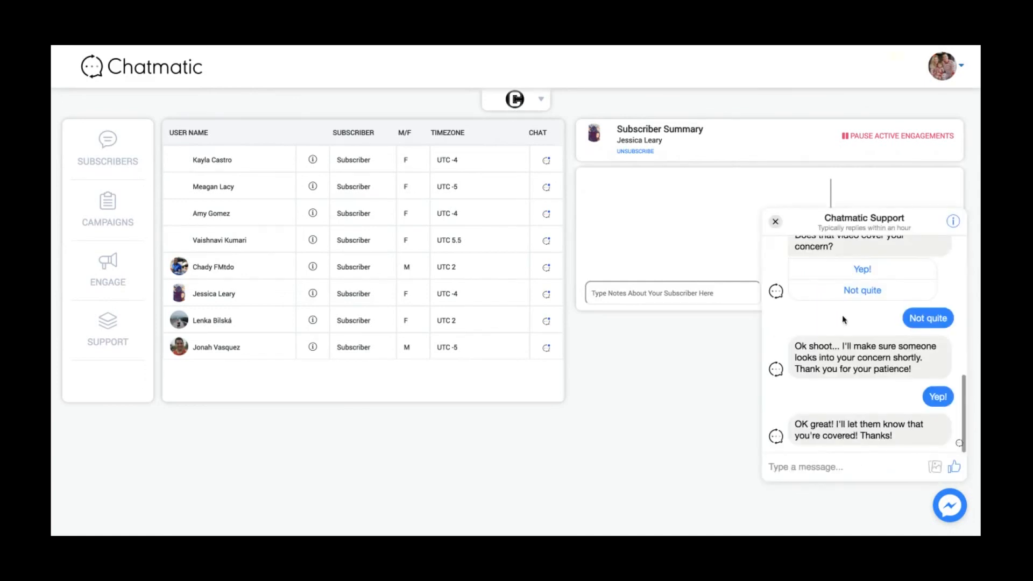
{"action": "left_click", "coordinate": [774, 223]}
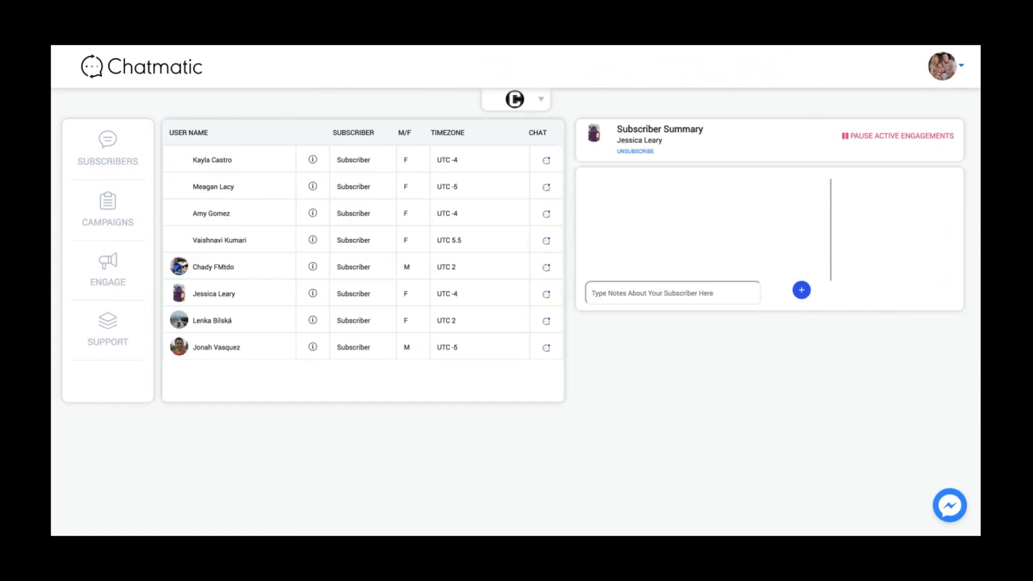
Reopen the Chatmatic Support chat, look through its earlier messages and message field, and close it again
{"action": "left_click", "coordinate": [948, 505]}
{"action": "scroll", "coordinate": [825, 293], "scroll_direction": "up", "scroll_amount": 3}
{"action": "scroll", "coordinate": [826, 293], "scroll_direction": "down", "scroll_amount": 3}
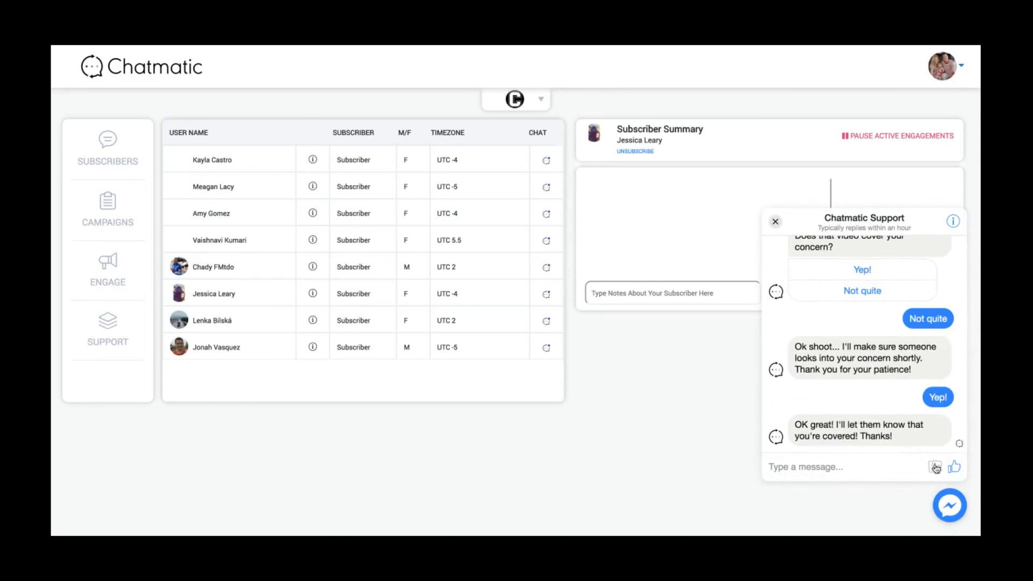
{"action": "left_click", "coordinate": [774, 224]}
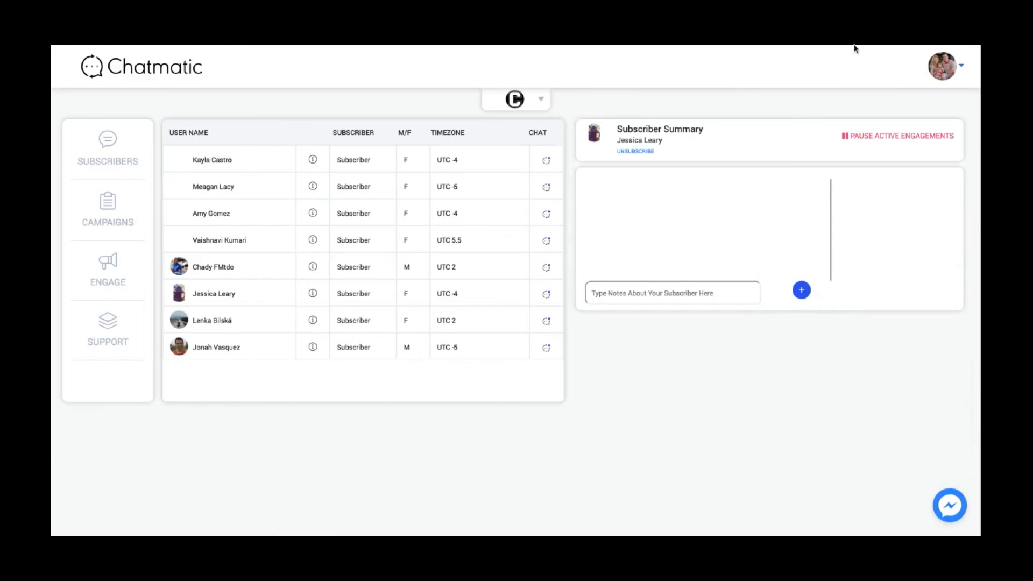